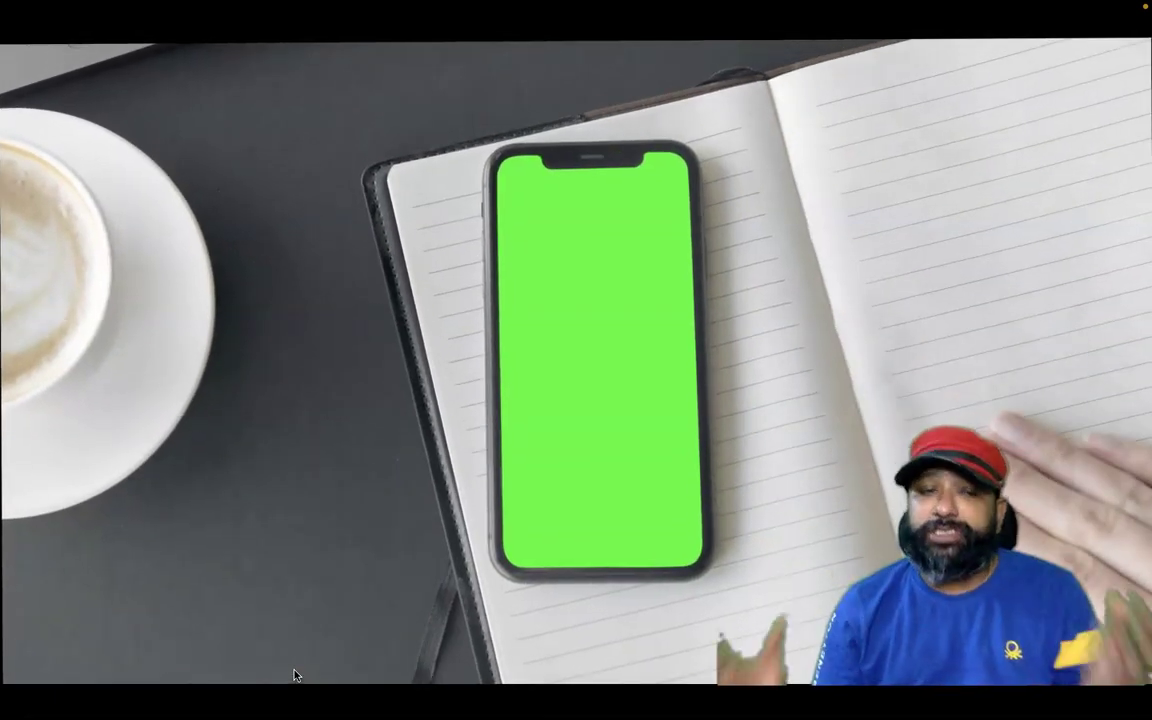
- Search Google for 'pfp maker'
click(257, 670)
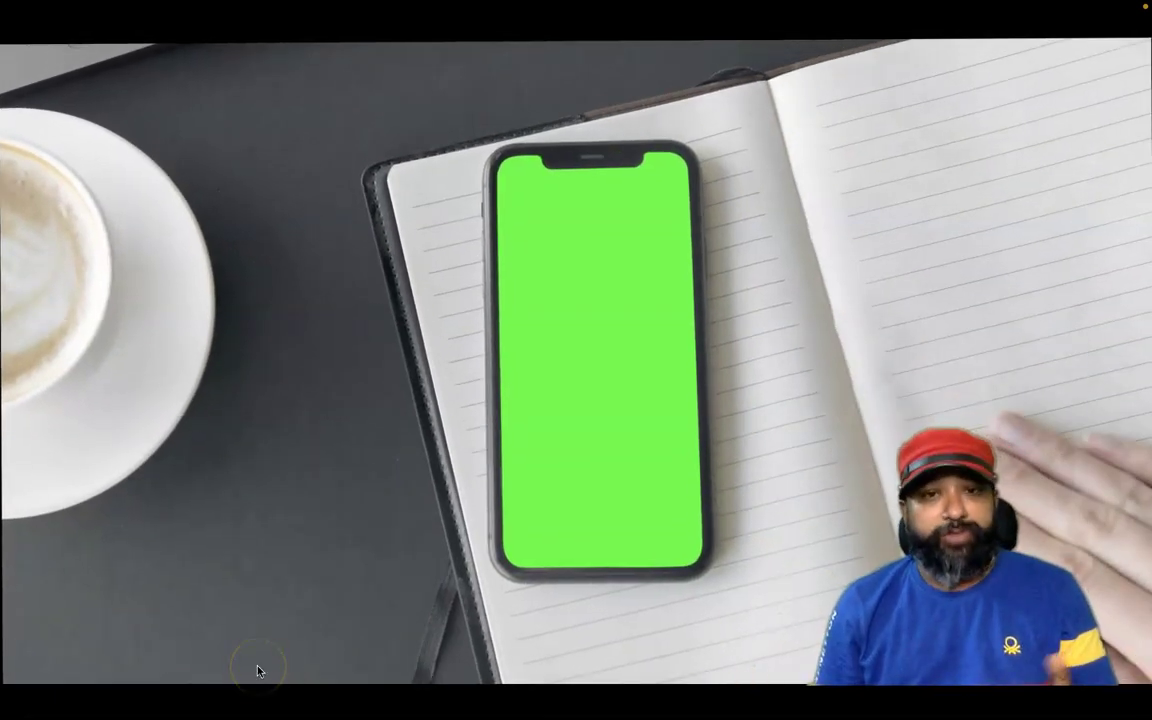
click(345, 510)
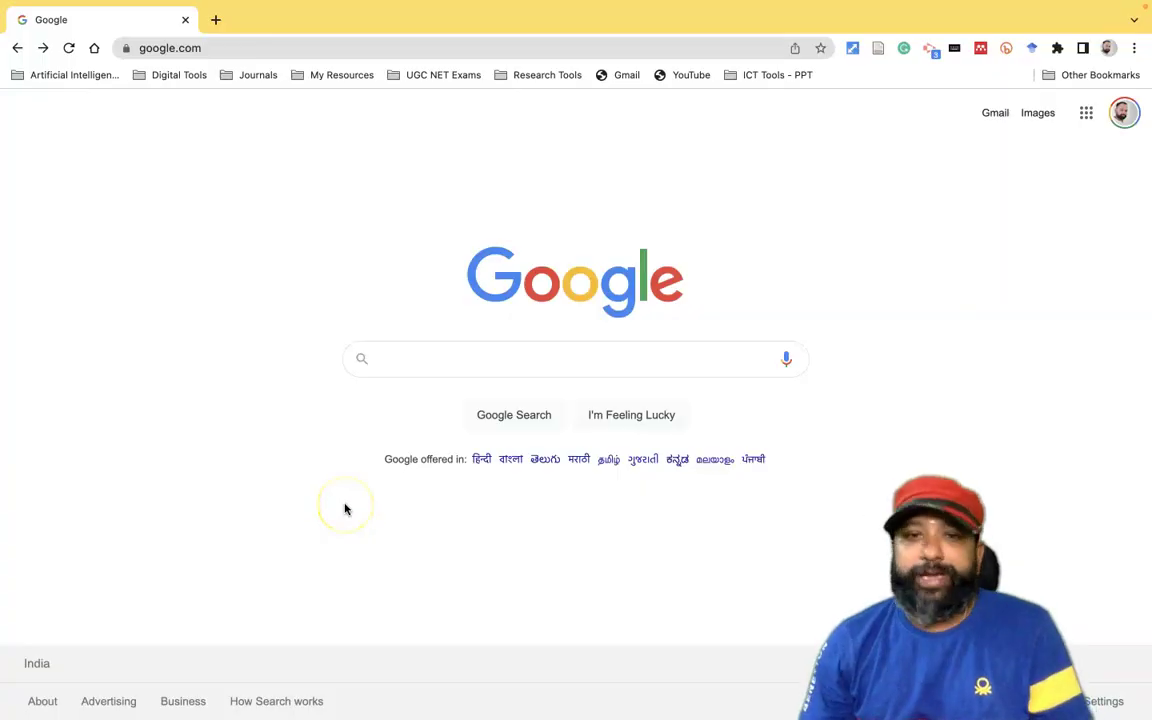
click(385, 362)
text(pfp maker)
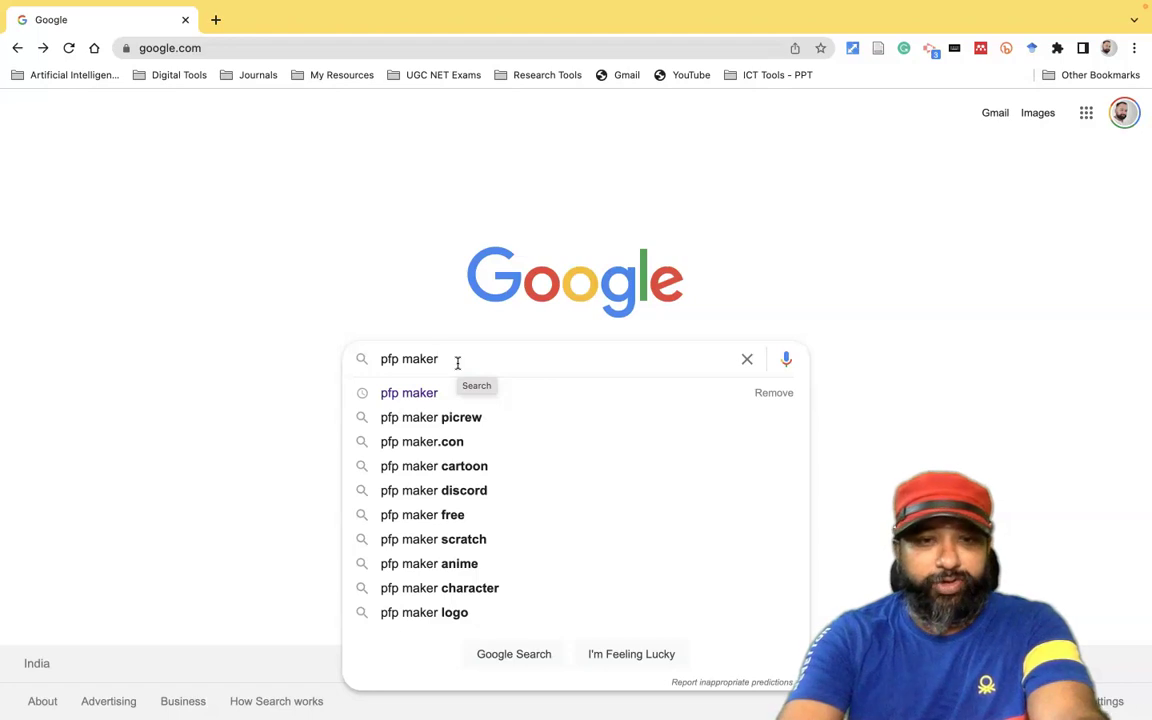
key(Return)
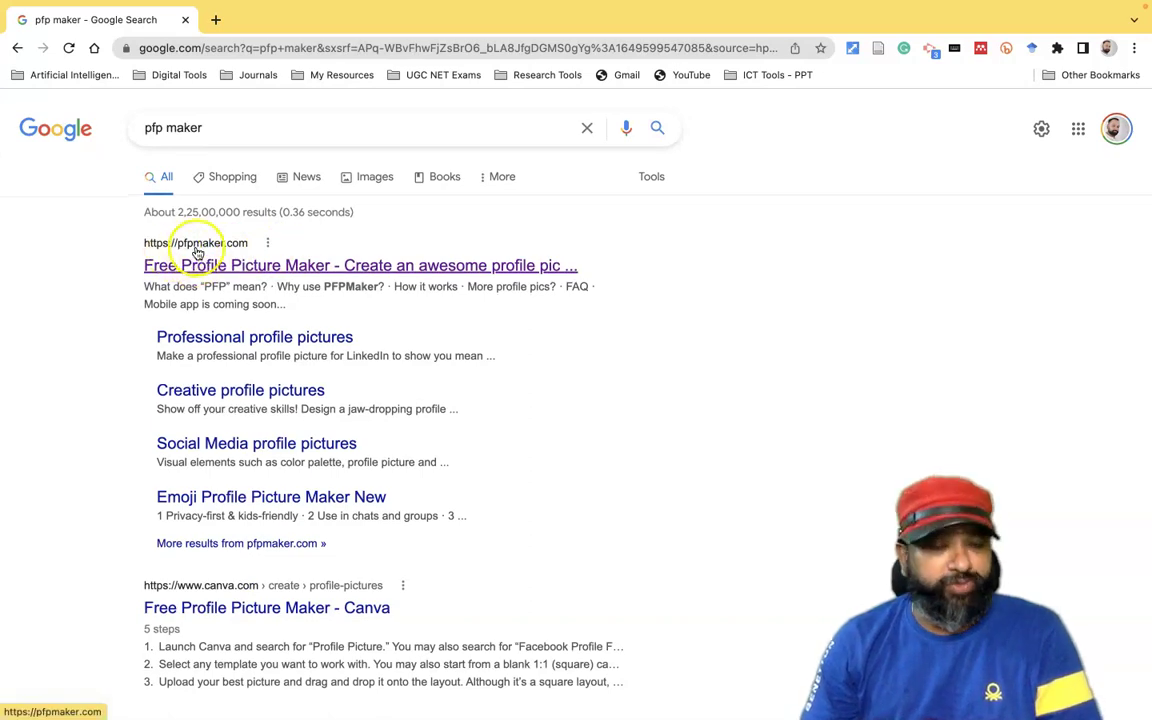
- Open the pfpmaker.com result and scroll through its home page
click(248, 268)
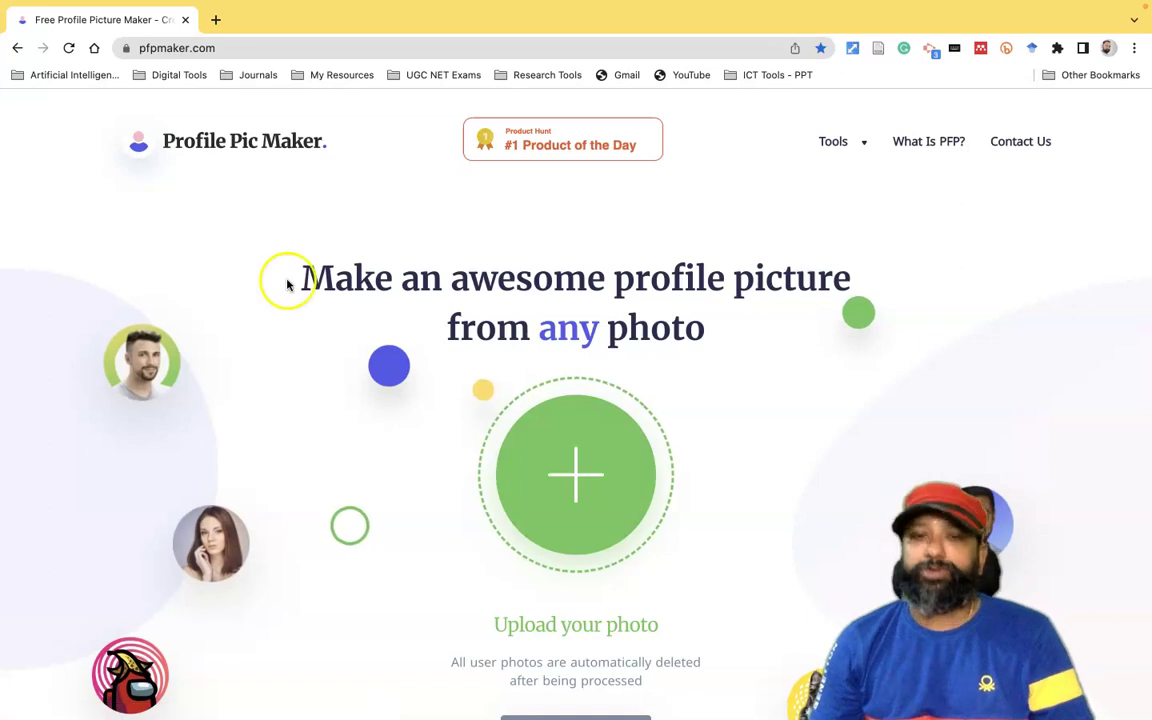
scroll(564, 378, down, 5)
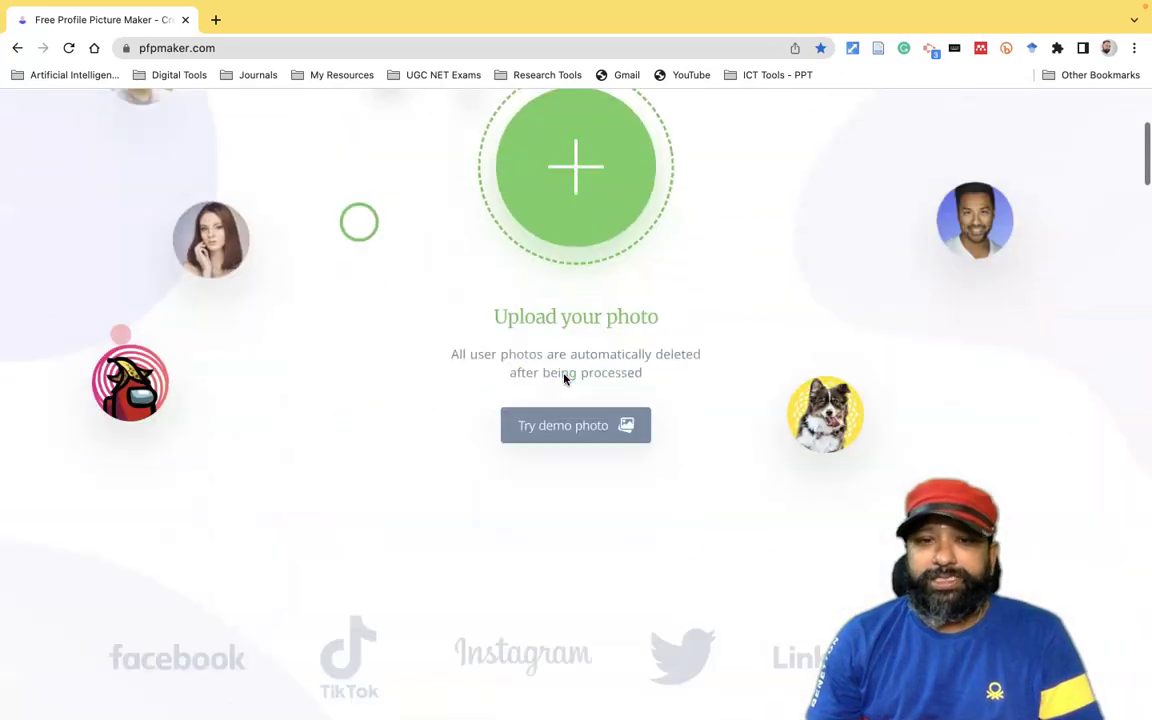
scroll(564, 378, down, 2)
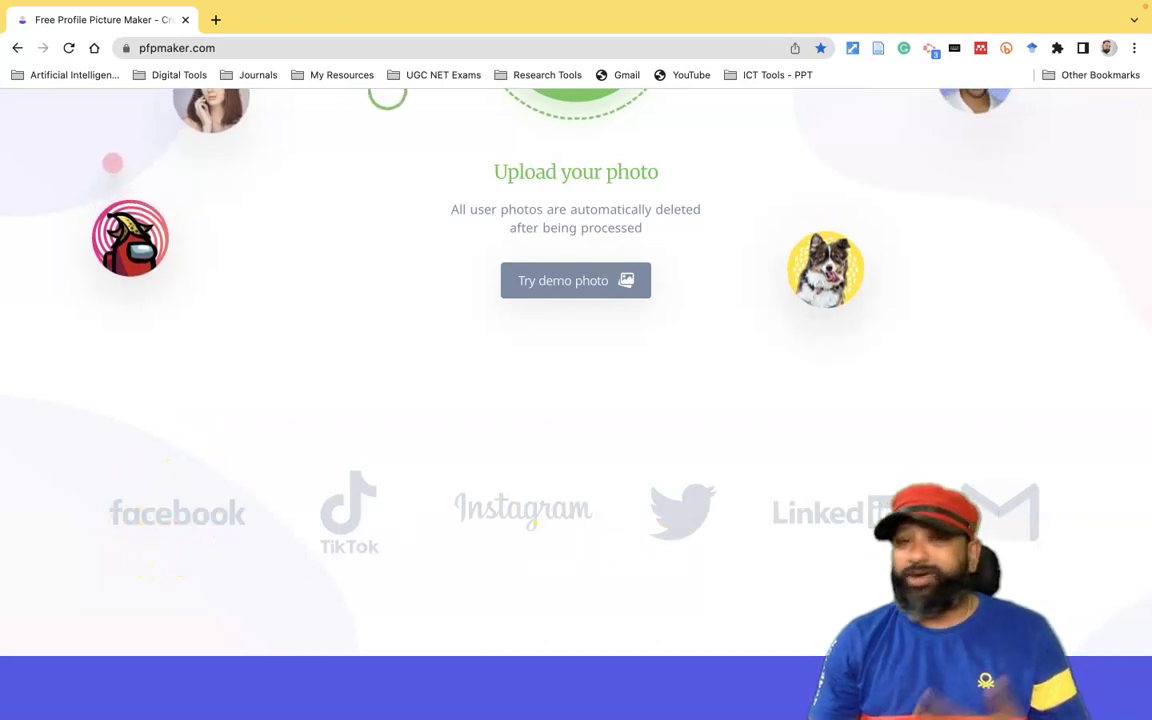
scroll(643, 545, up, 2)
scroll(576, 400, up, 3)
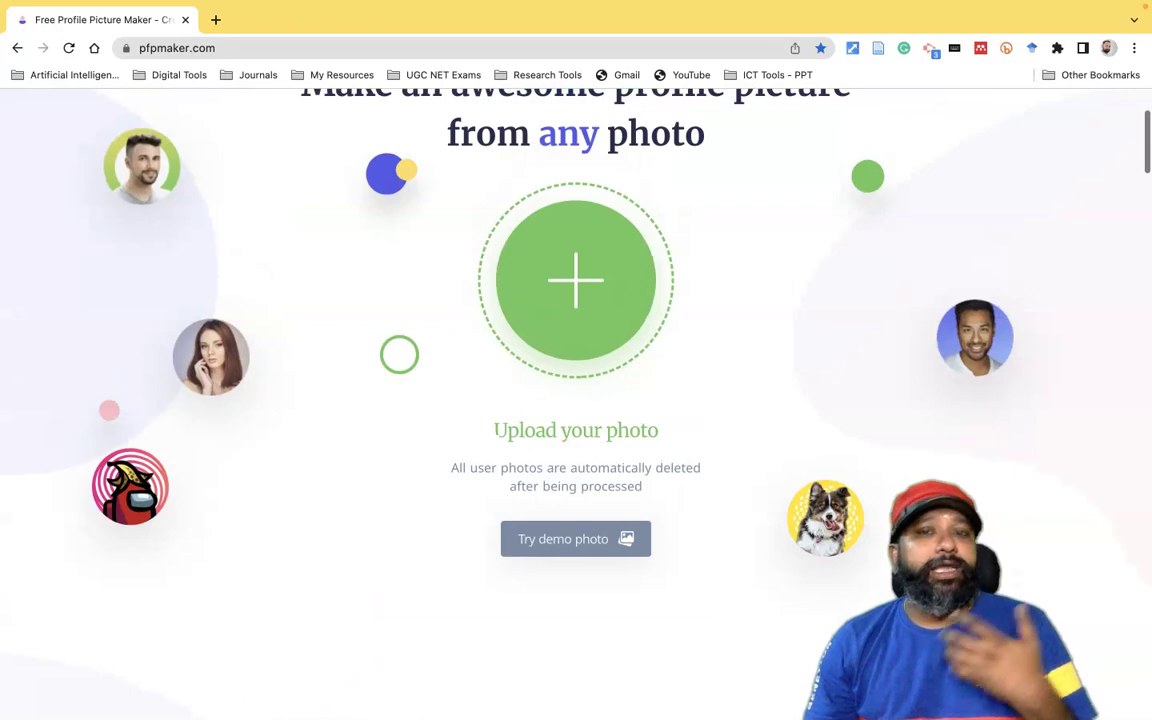
scroll(576, 400, up, 2)
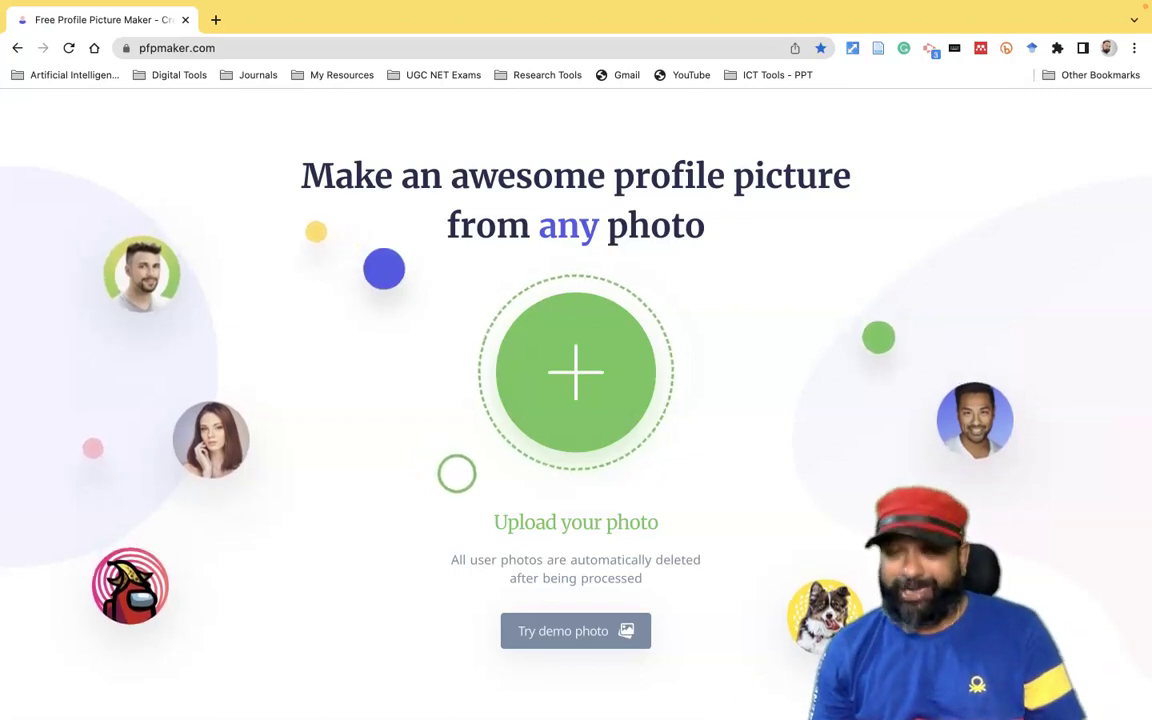
scroll(586, 440, up, 2)
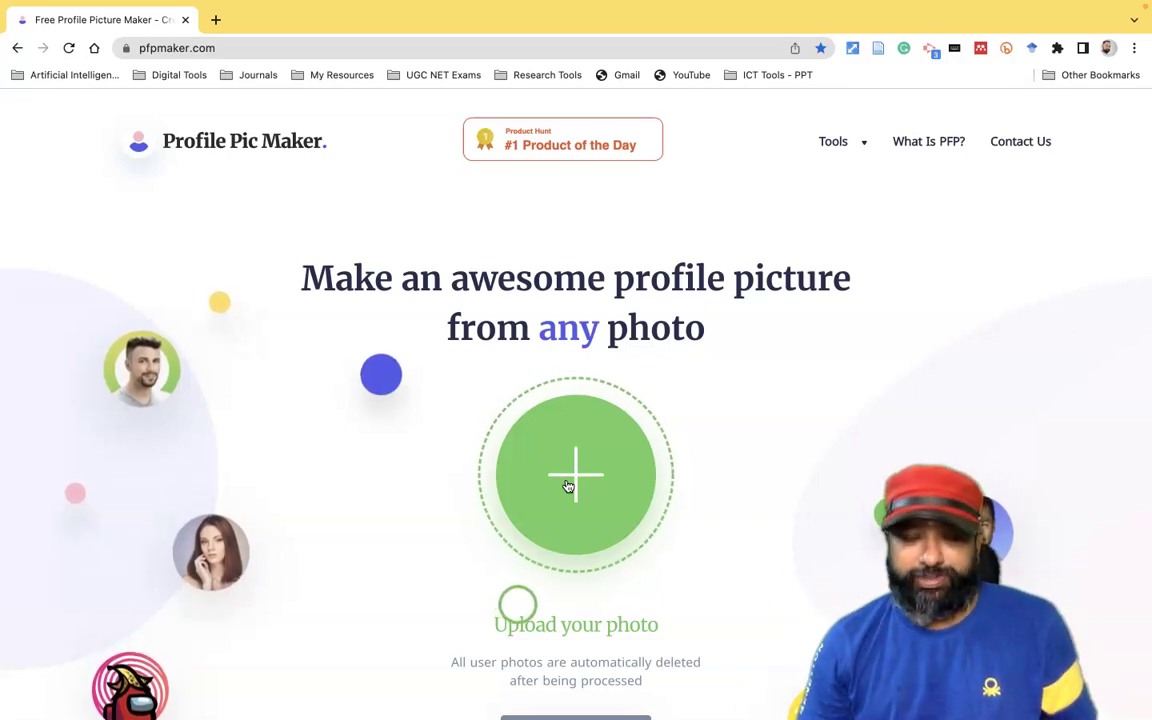
- Upload the WhatsApp photo from the file picker to generate profile-picture designs
click(576, 483)
click(576, 481)
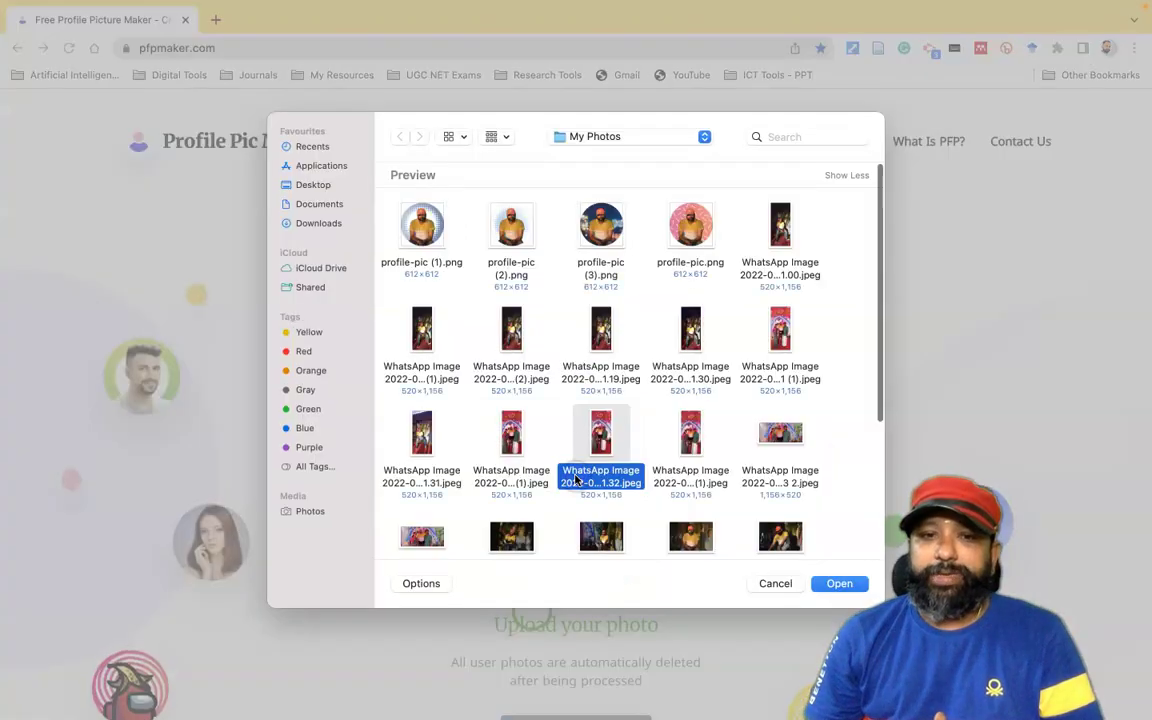
scroll(681, 415, down, 6)
scroll(681, 415, up, 4)
scroll(786, 400, down, 2)
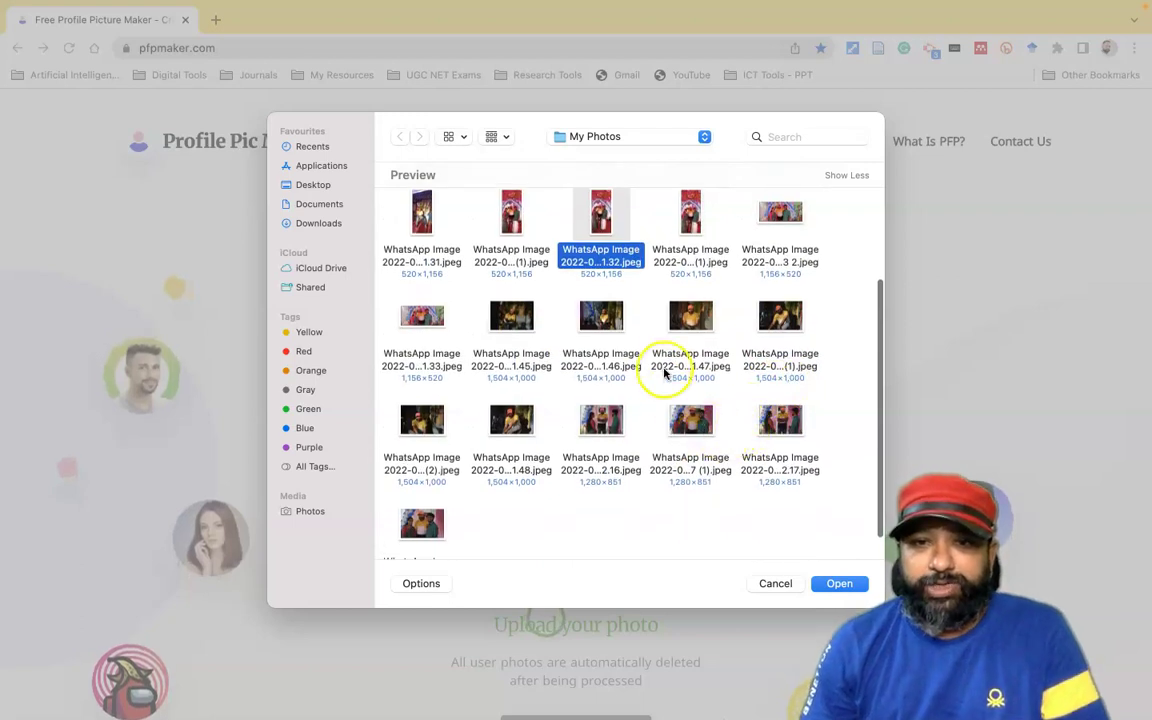
click(686, 318)
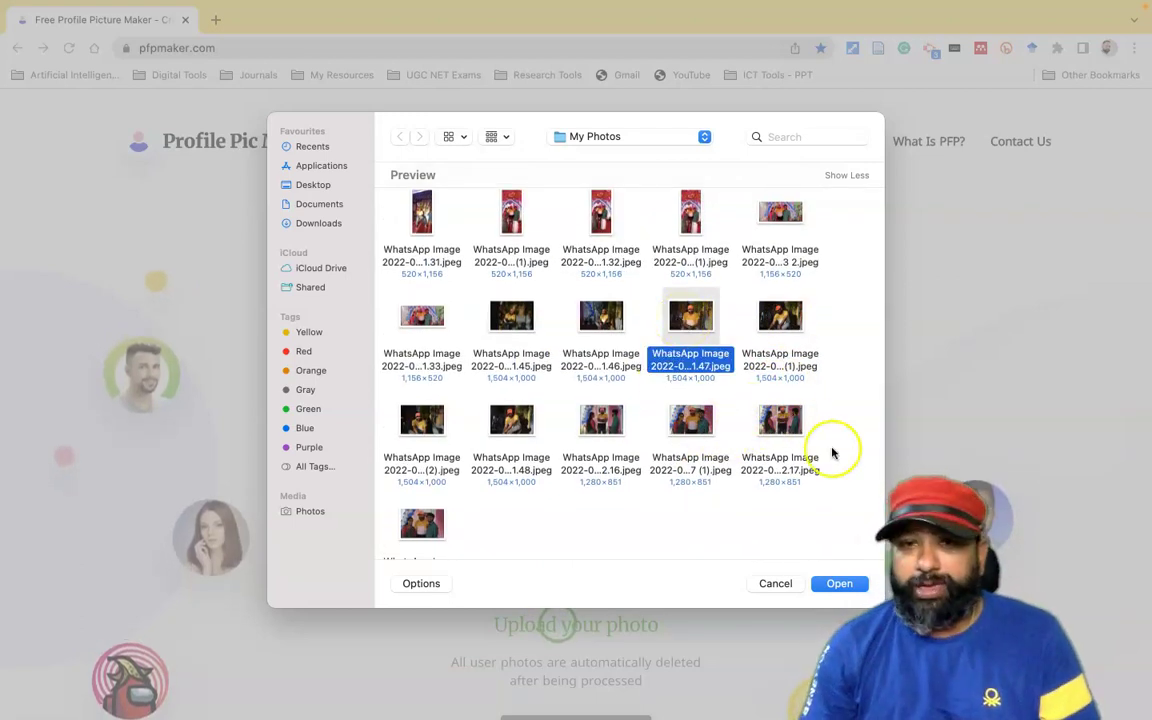
click(840, 584)
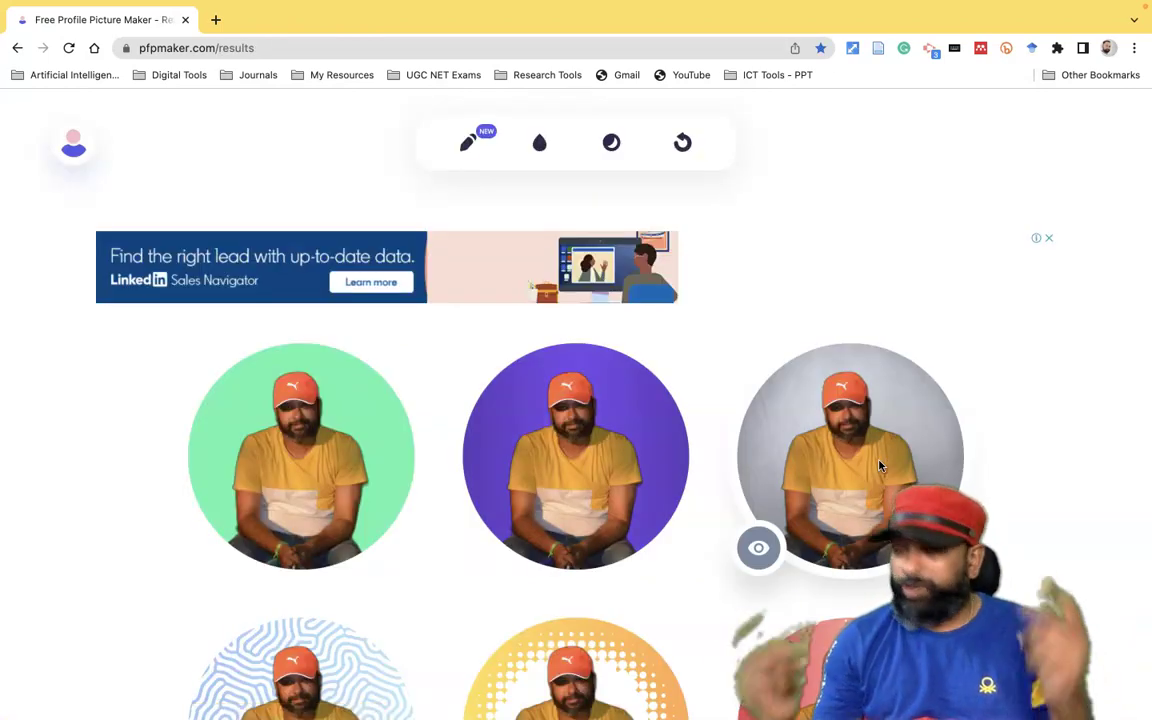
- Scroll down through the grid of generated circular designs
scroll(870, 465, down, 3)
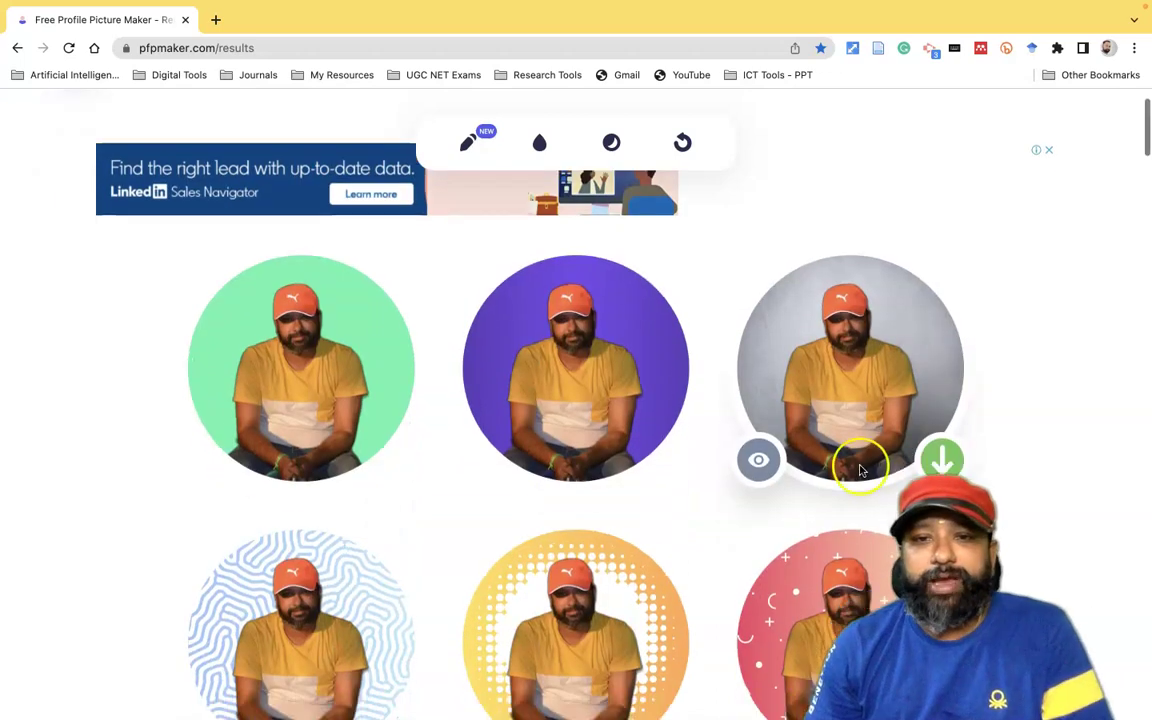
scroll(857, 470, down, 3)
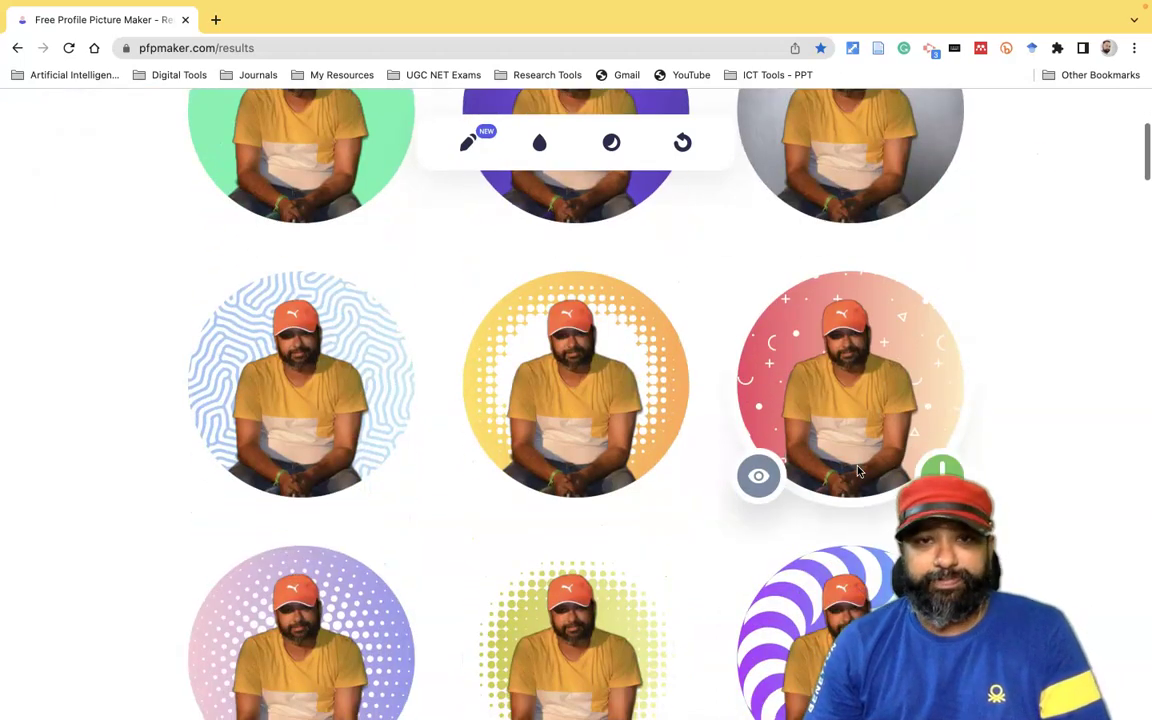
scroll(857, 470, down, 4)
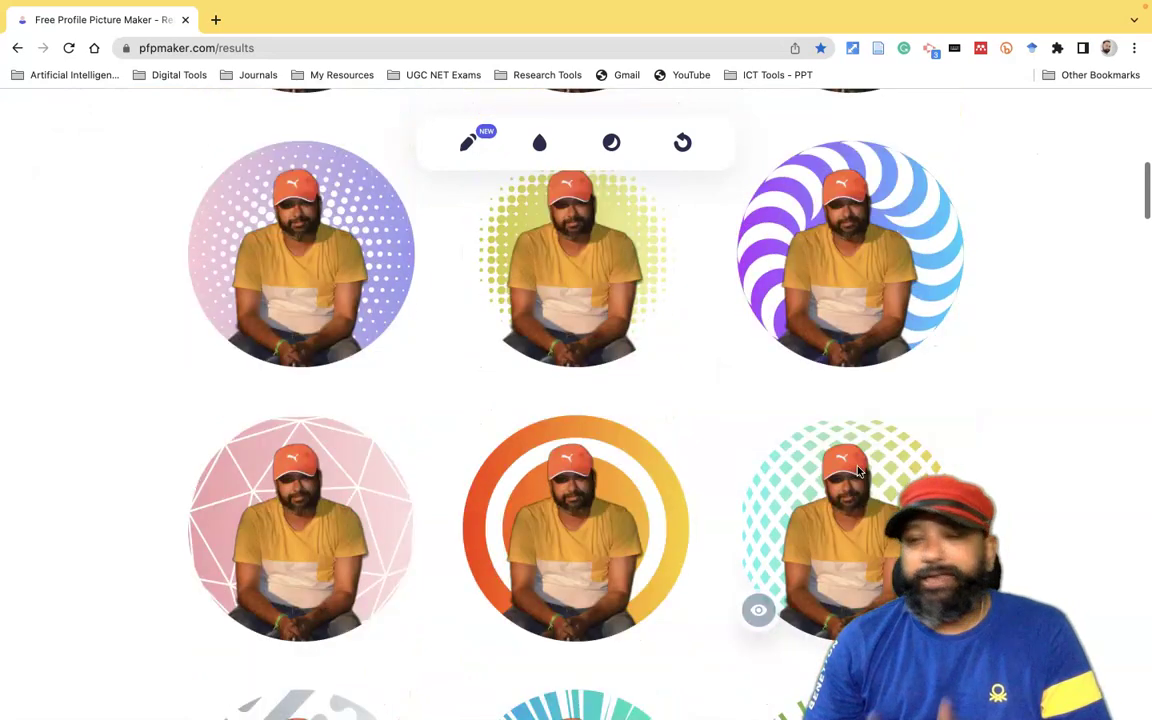
scroll(857, 470, down, 1)
scroll(857, 470, down, 2)
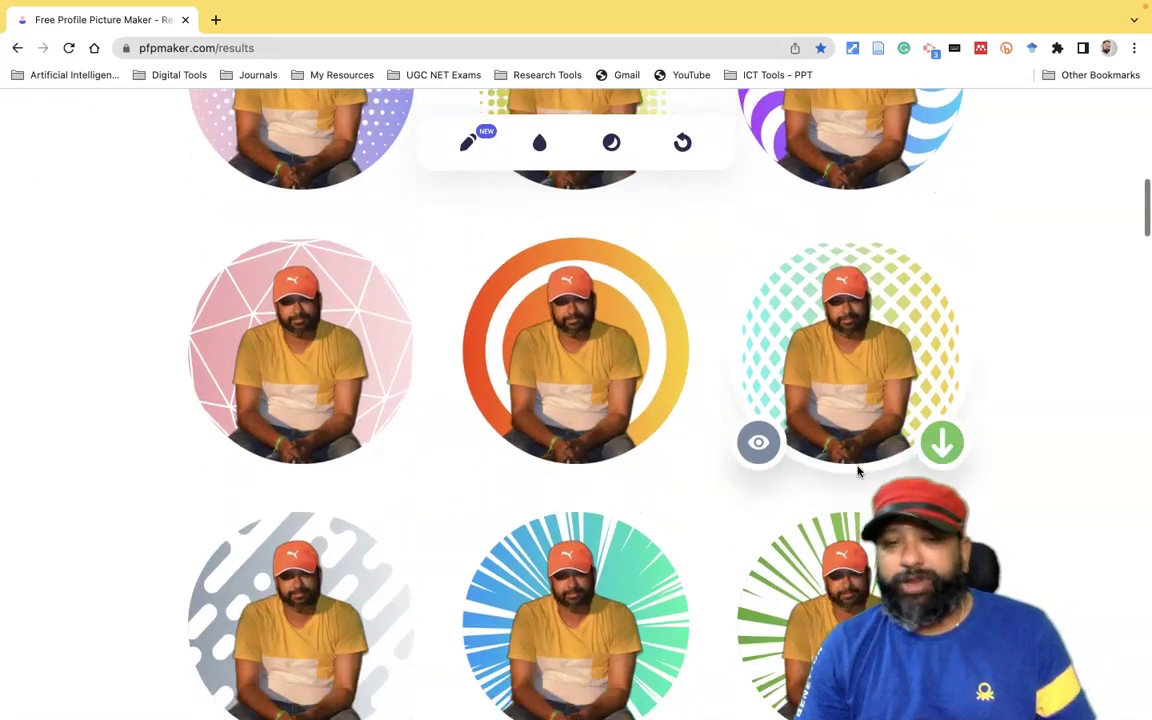
scroll(857, 470, down, 5)
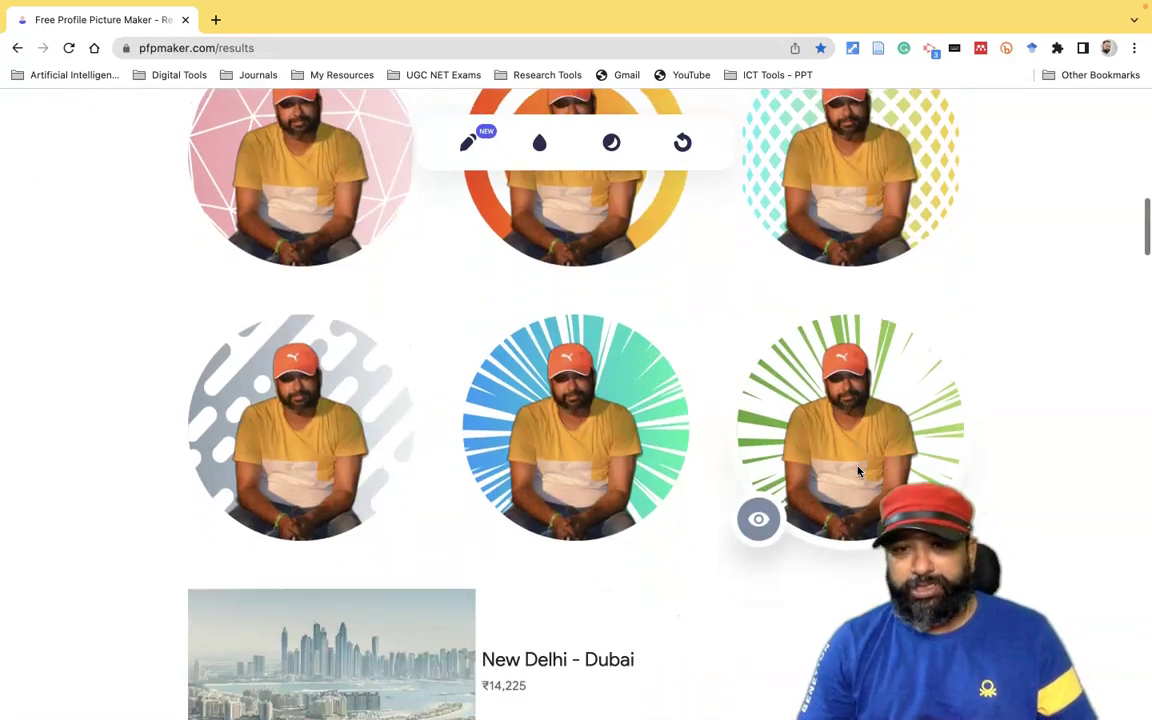
scroll(857, 470, down, 8)
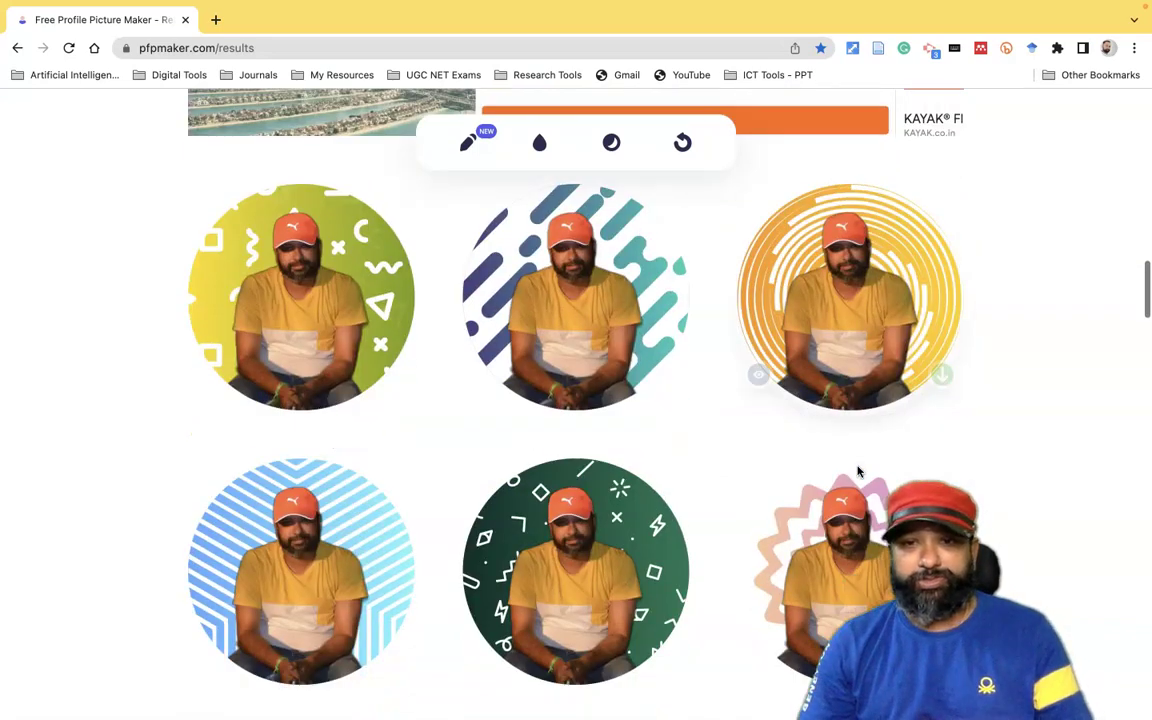
scroll(857, 470, down, 1)
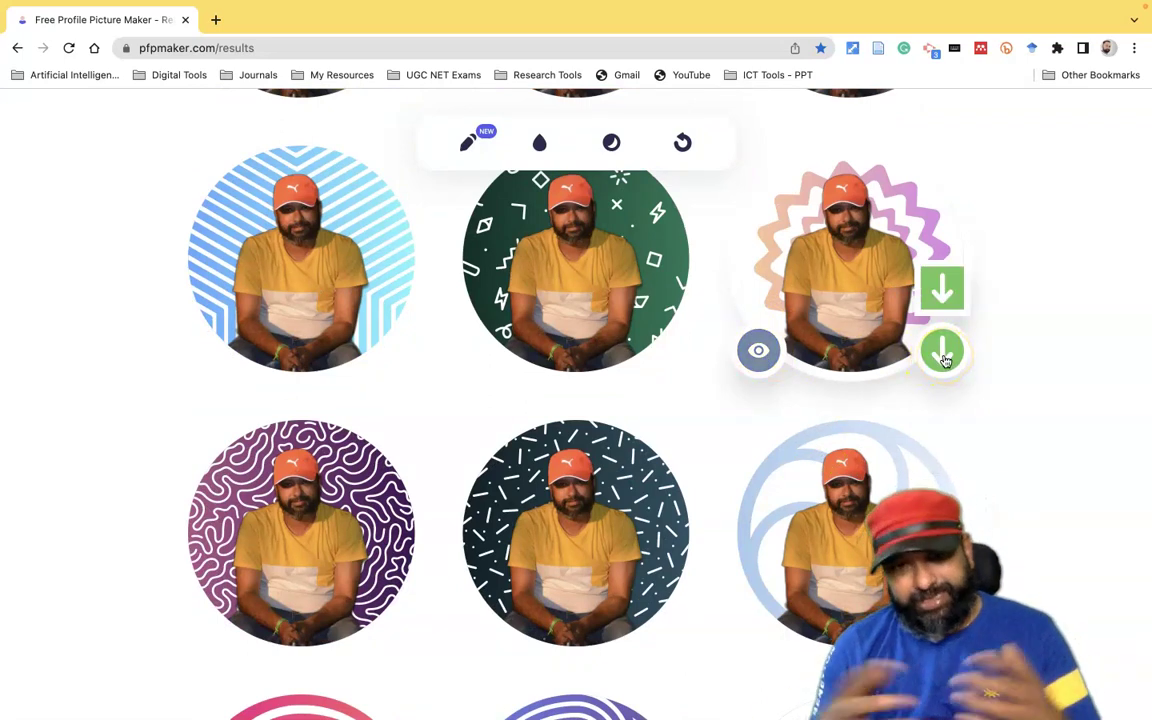
- Download the pink-and-orange starburst design
click(918, 386)
scroll(914, 396, down, 3)
scroll(914, 396, down, 1)
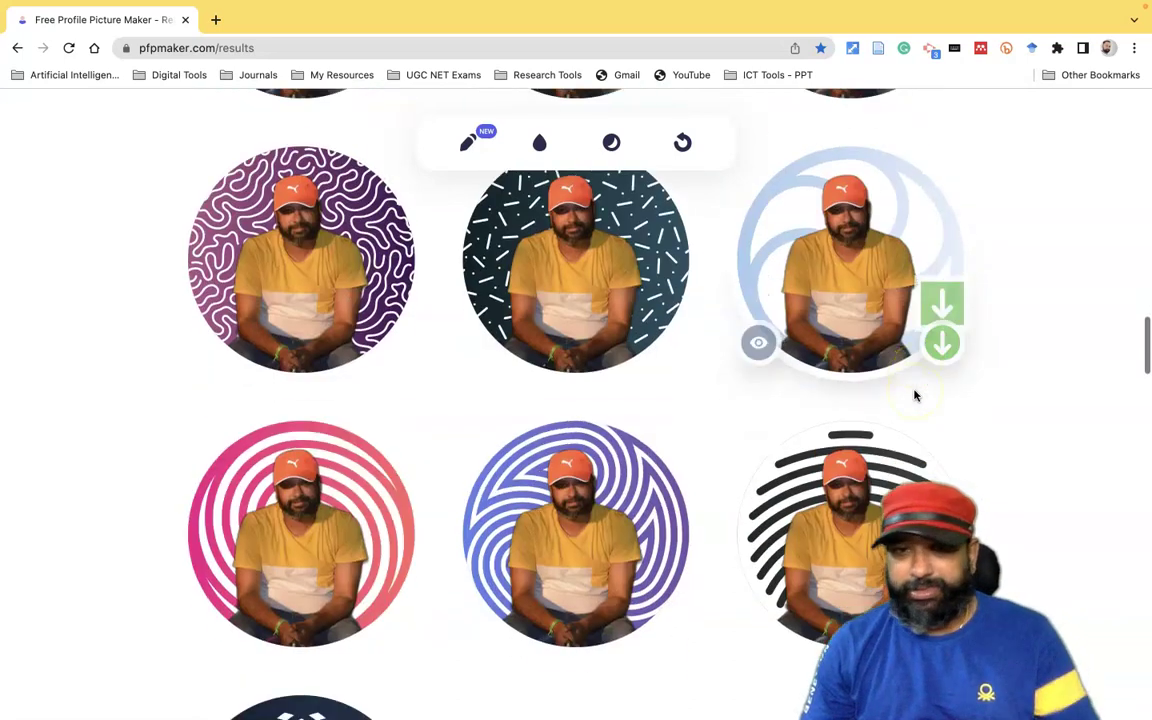
scroll(914, 396, up, 4)
scroll(912, 398, down, 1)
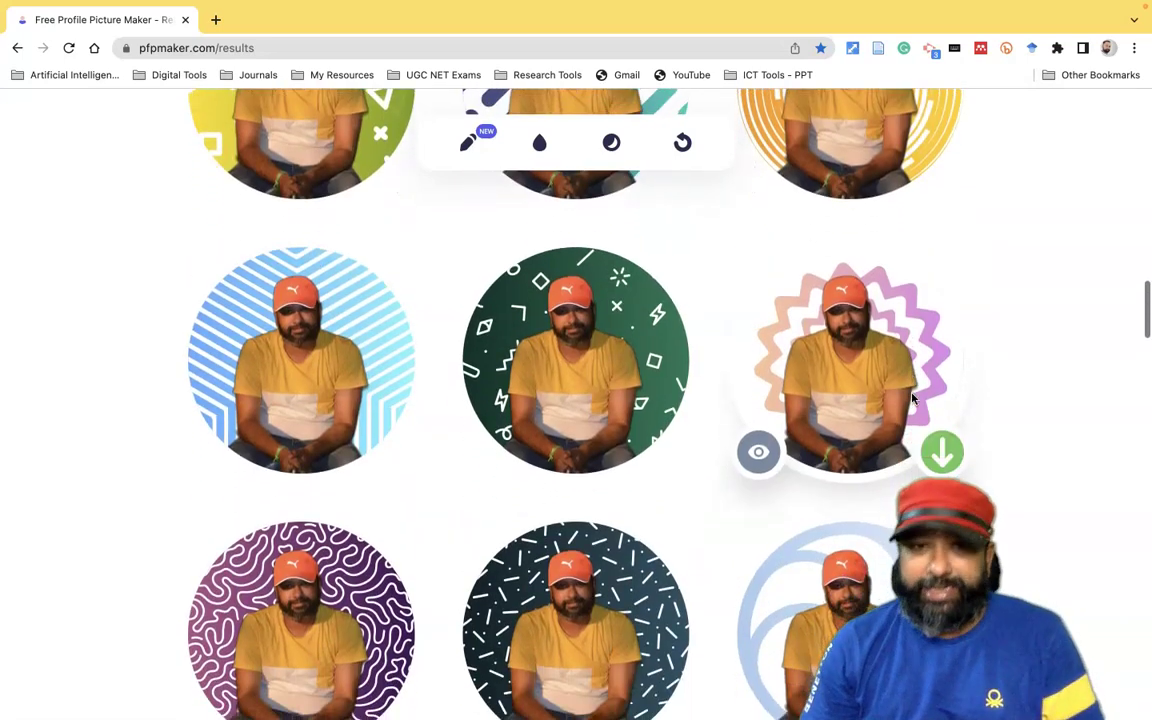
- Add the Glasses 3 decal and drag the sunglasses over the eyes
click(470, 152)
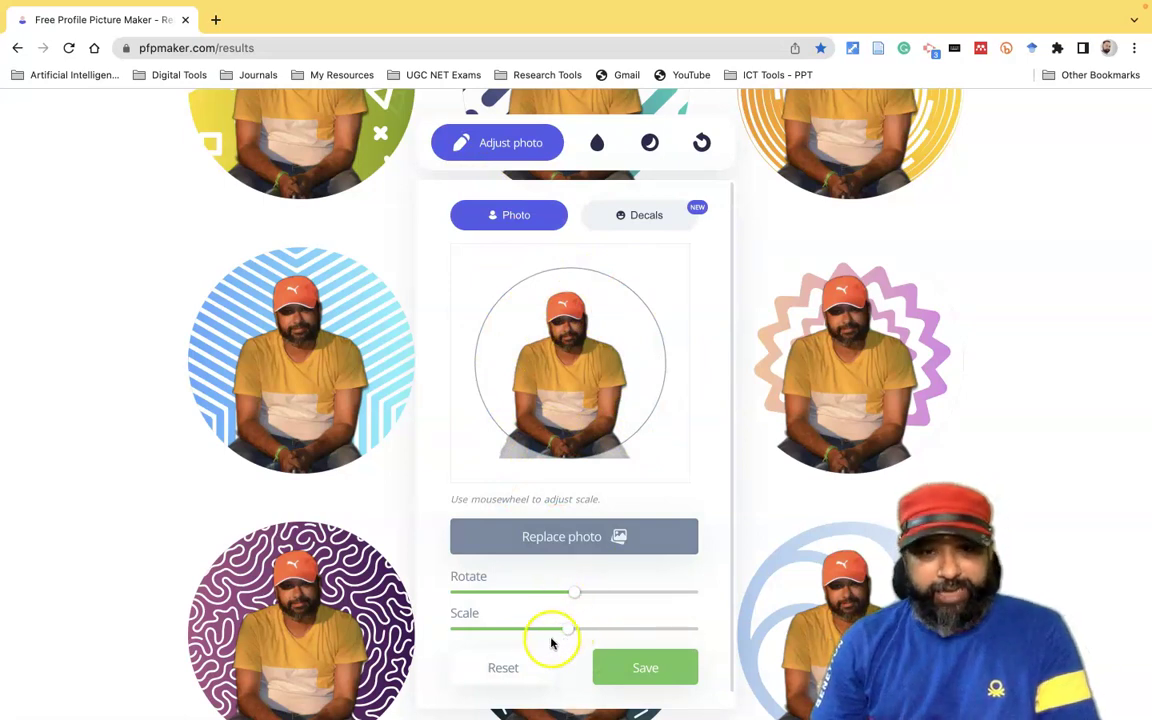
click(650, 218)
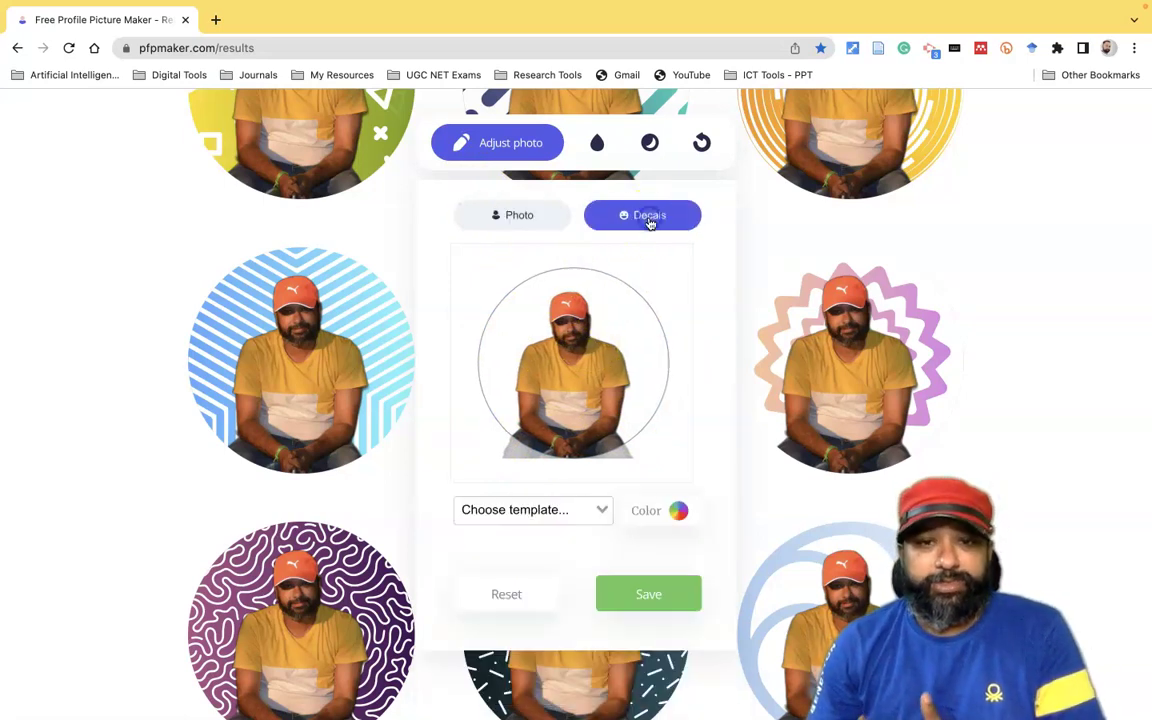
click(596, 511)
scroll(545, 600, down, 2)
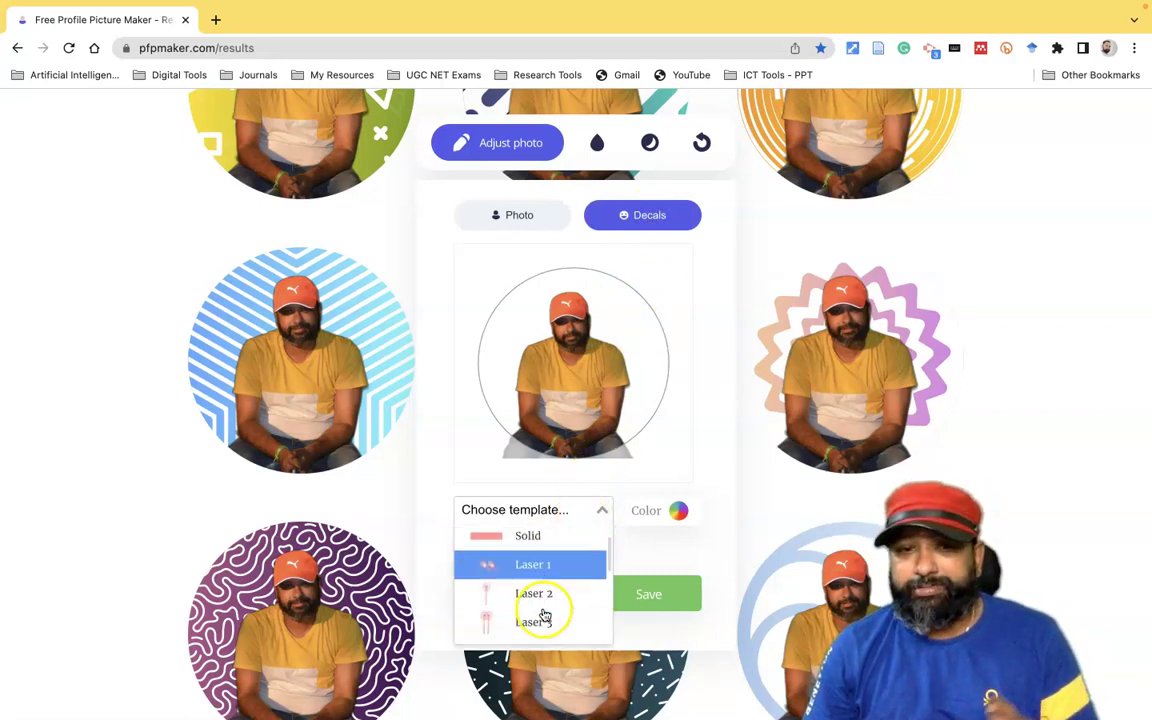
scroll(538, 610, down, 3)
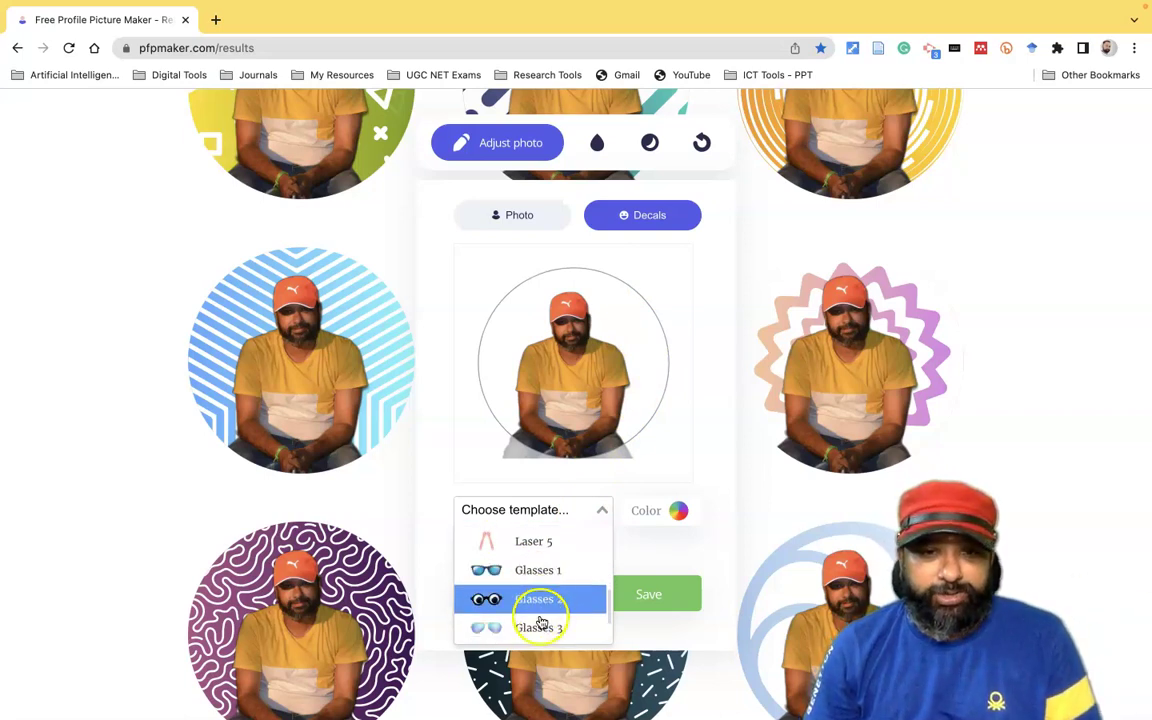
click(538, 628)
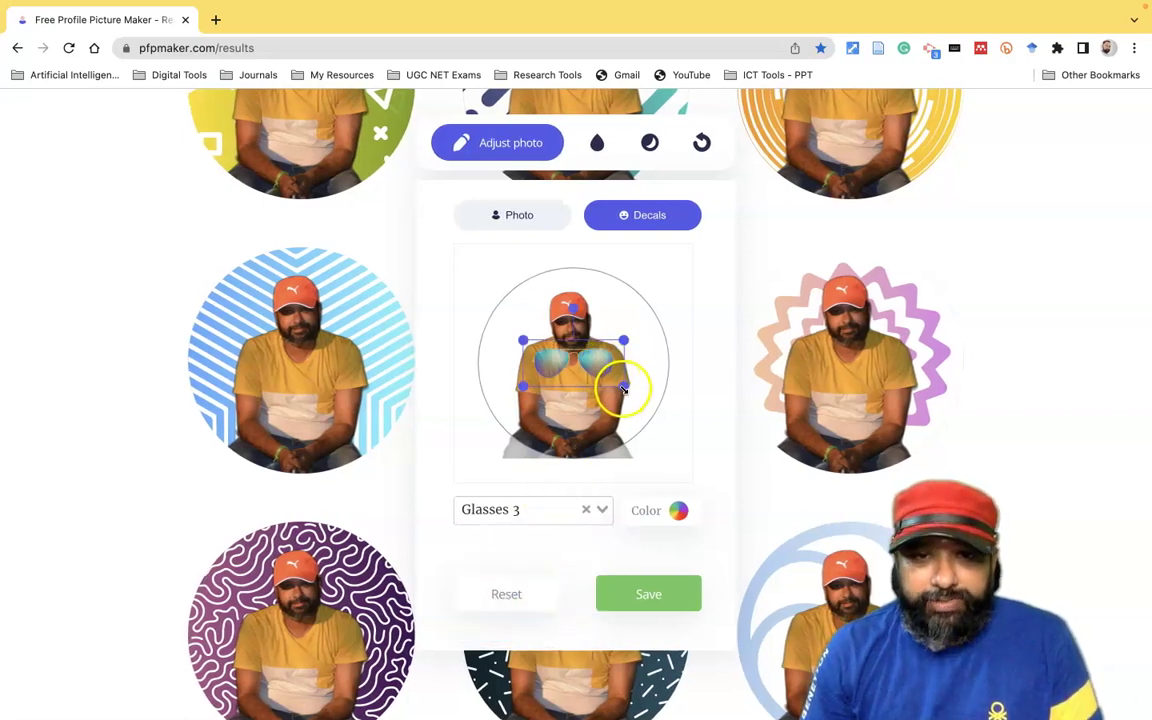
drag(577, 359, 589, 328)
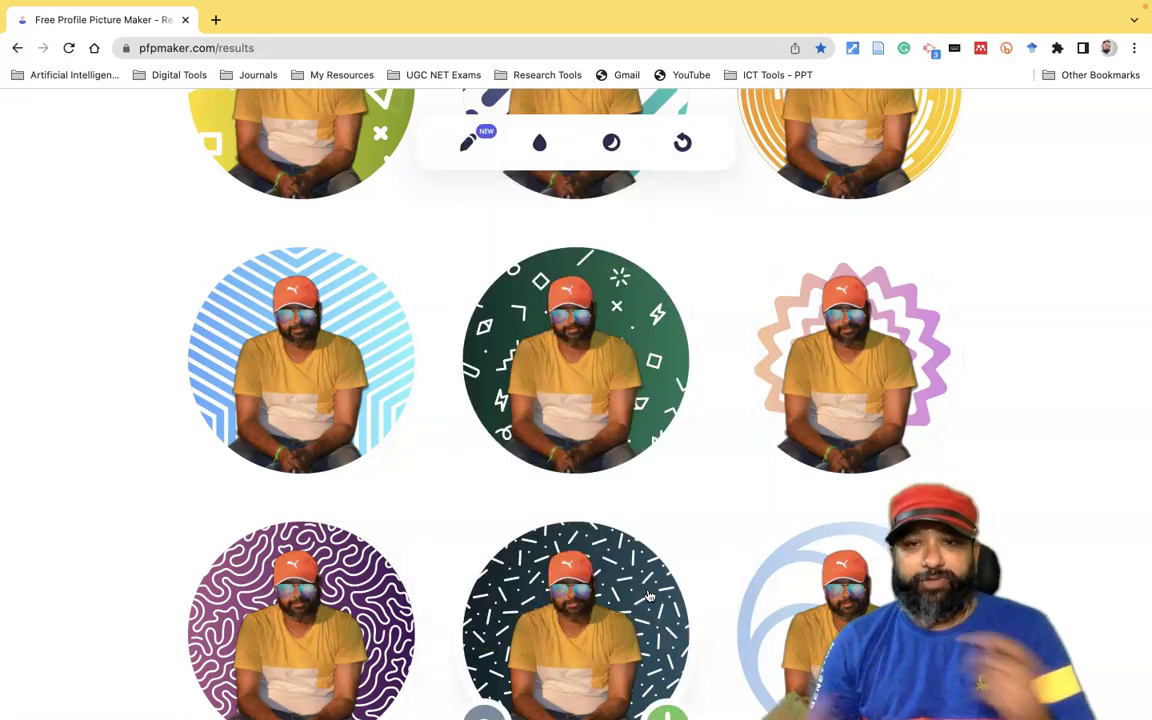
scroll(660, 572, down, 5)
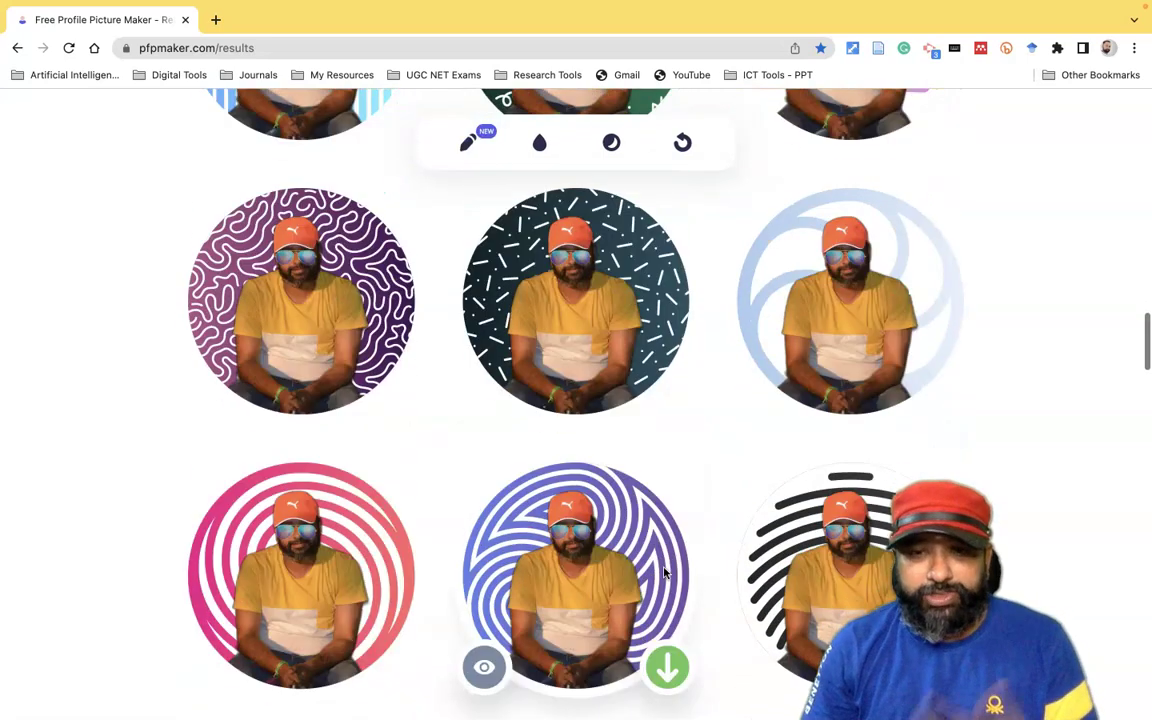
scroll(640, 566, down, 3)
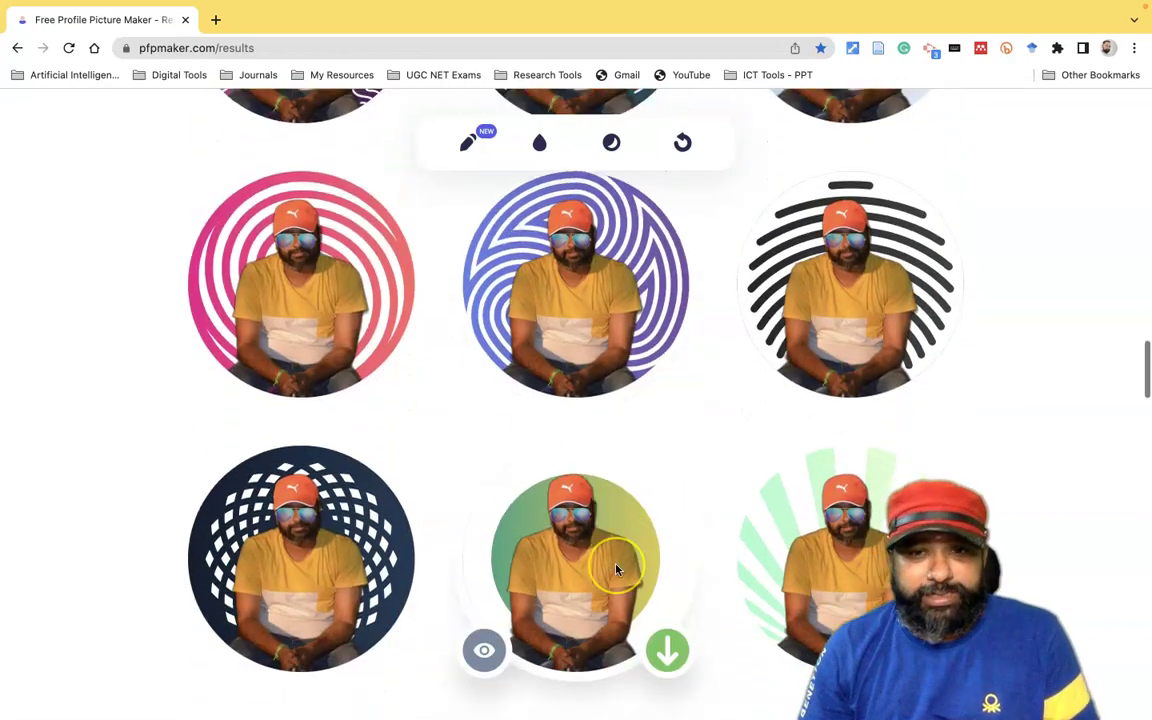
scroll(616, 570, down, 2)
scroll(616, 570, up, 4)
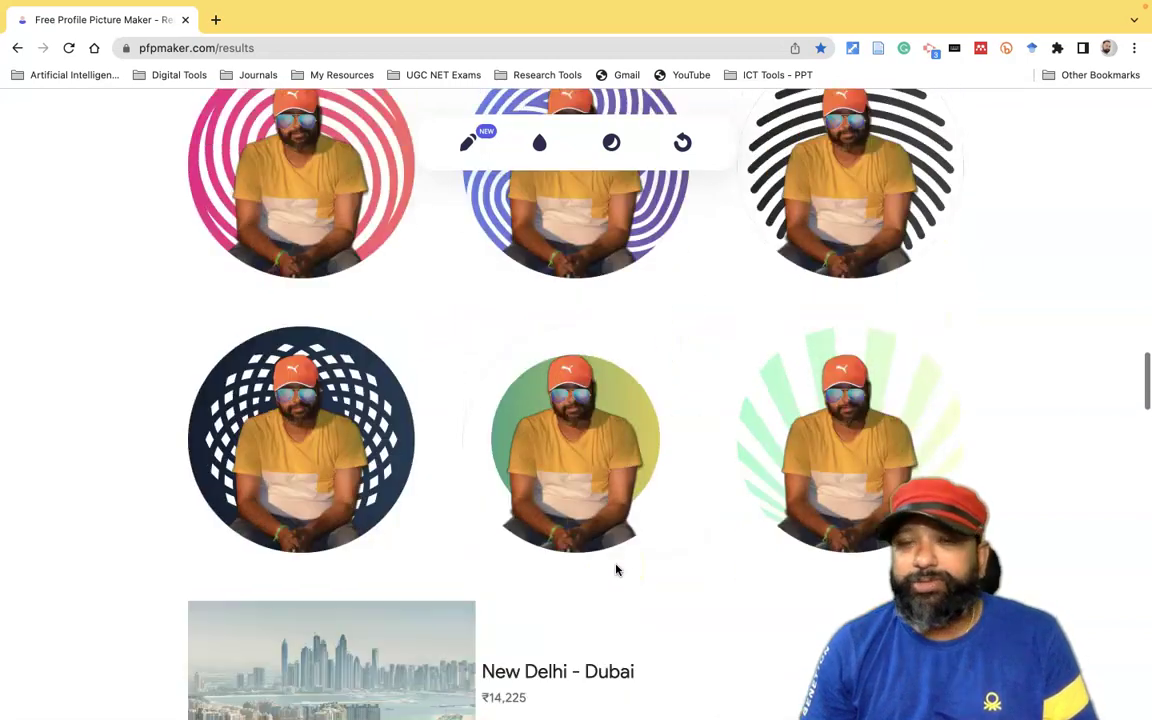
scroll(616, 570, up, 5)
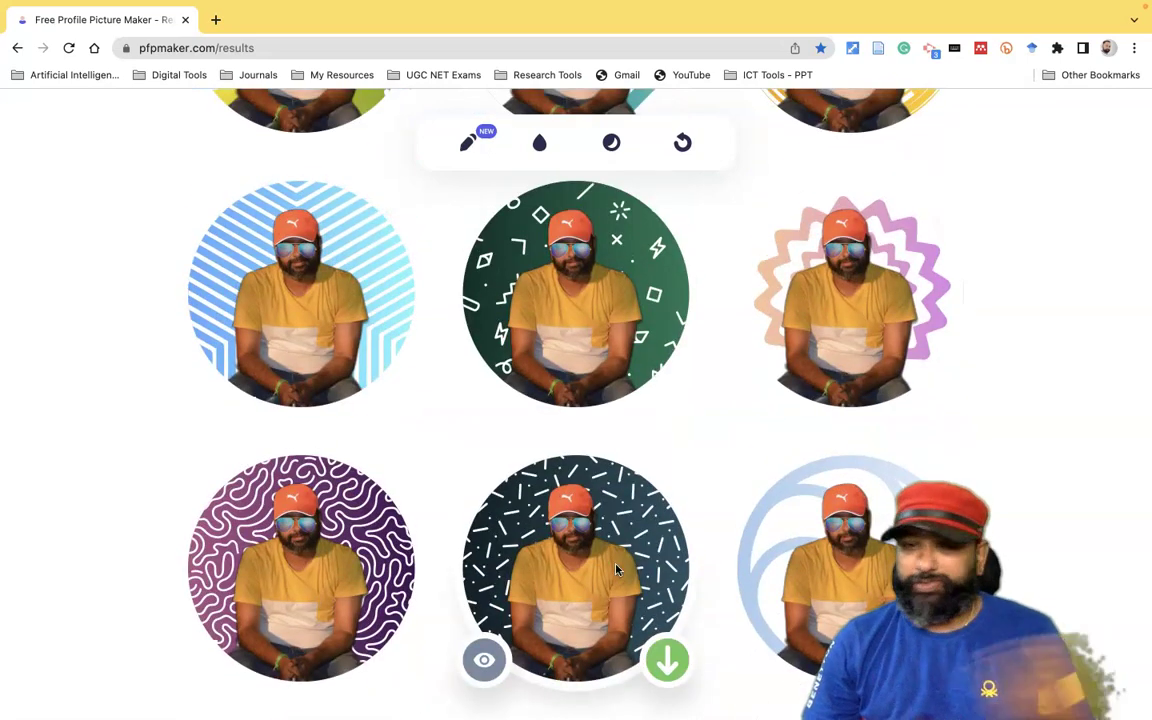
click(584, 533)
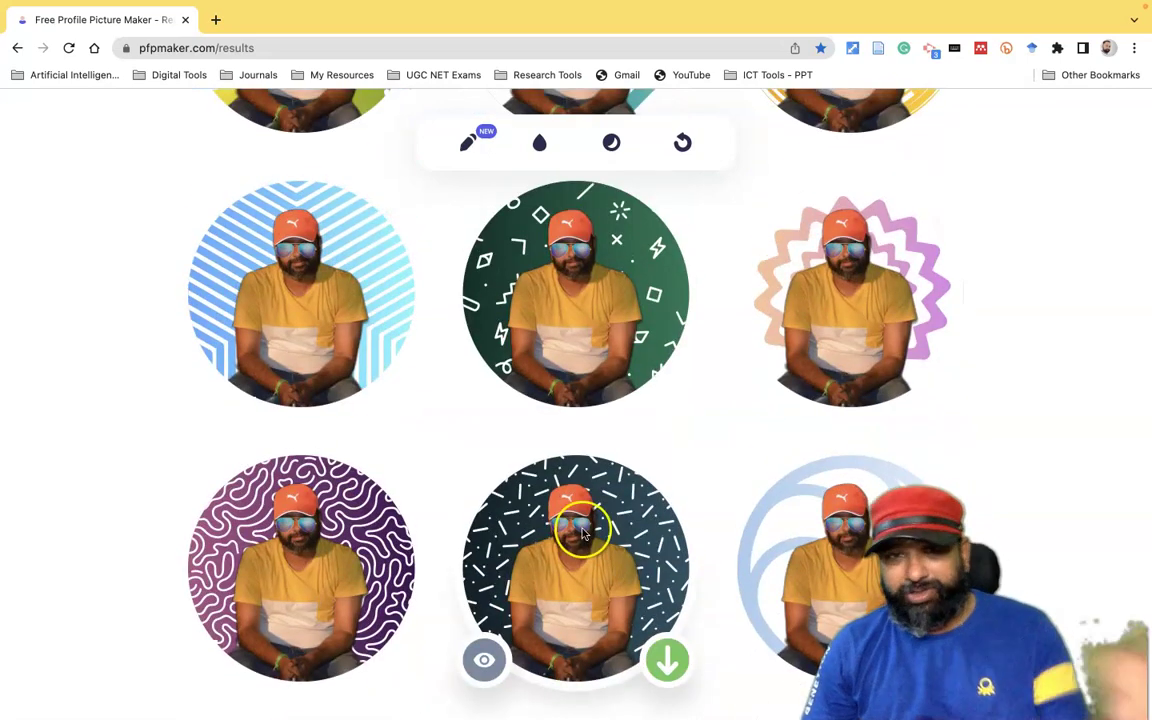
- Remove the Glasses 3 decal and switch to editing the background colour
click(470, 150)
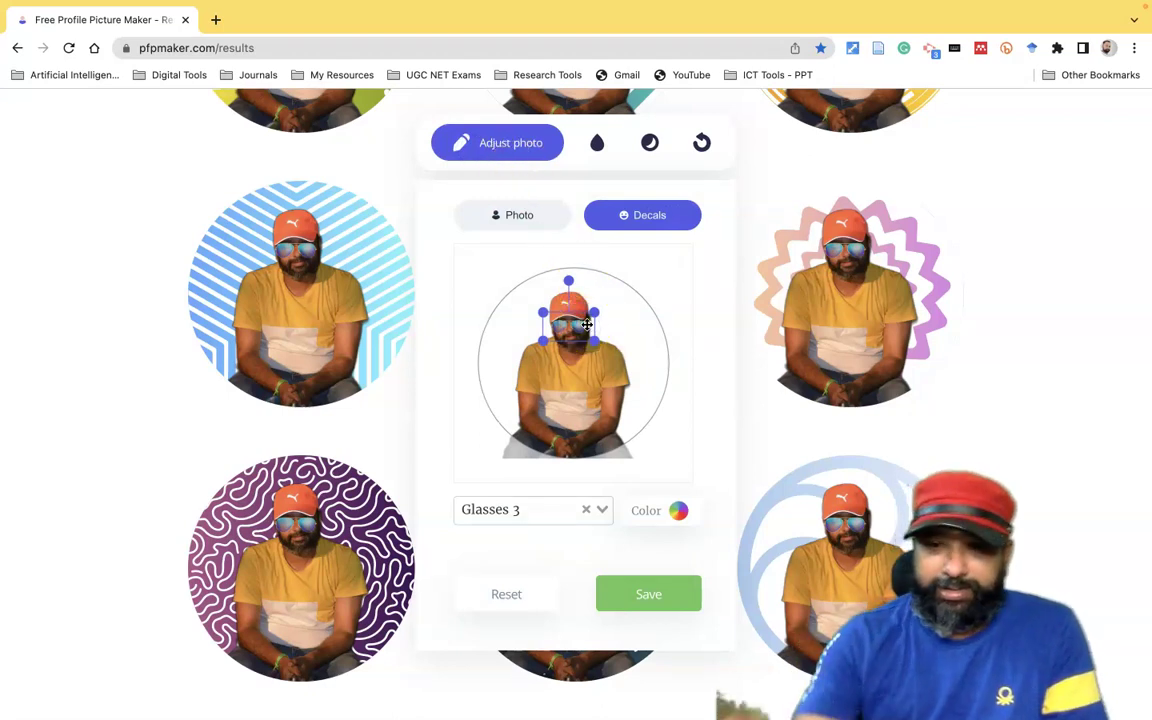
click(586, 510)
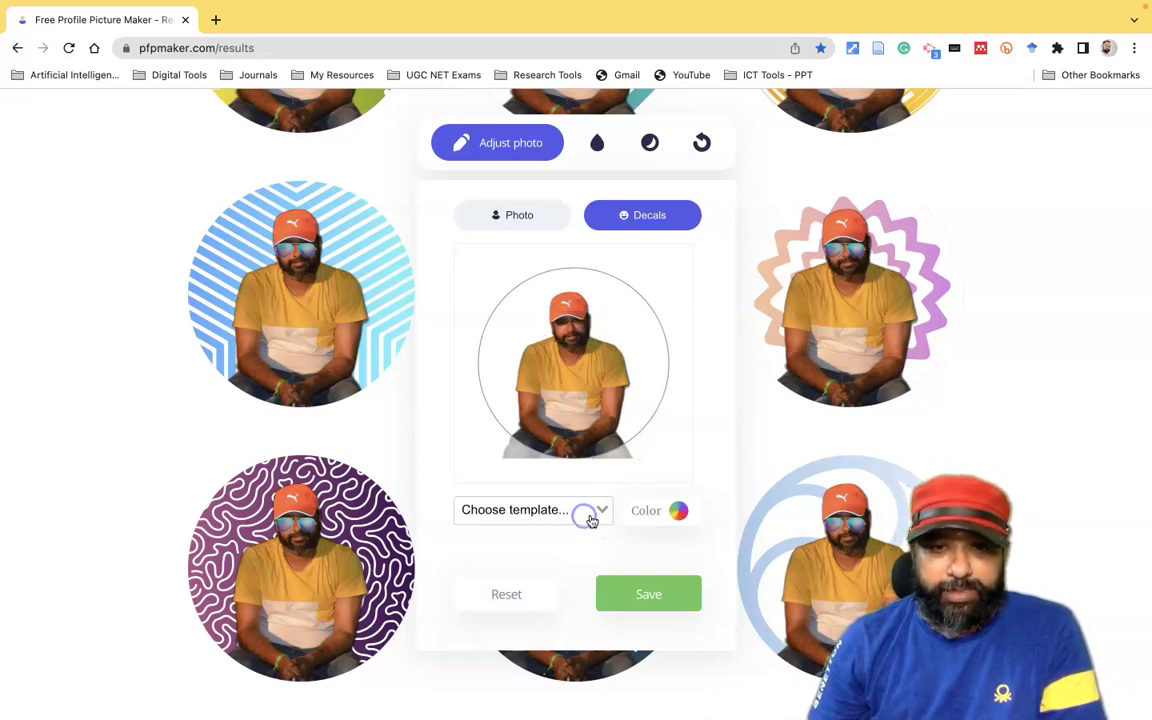
click(656, 516)
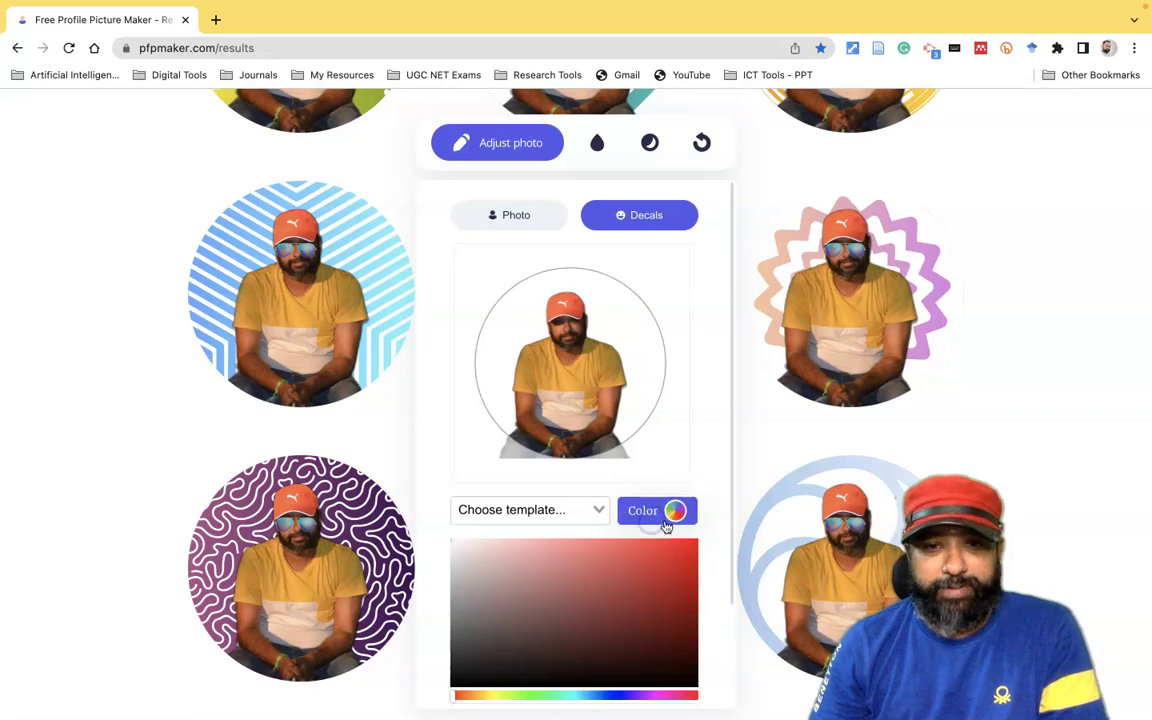
click(597, 142)
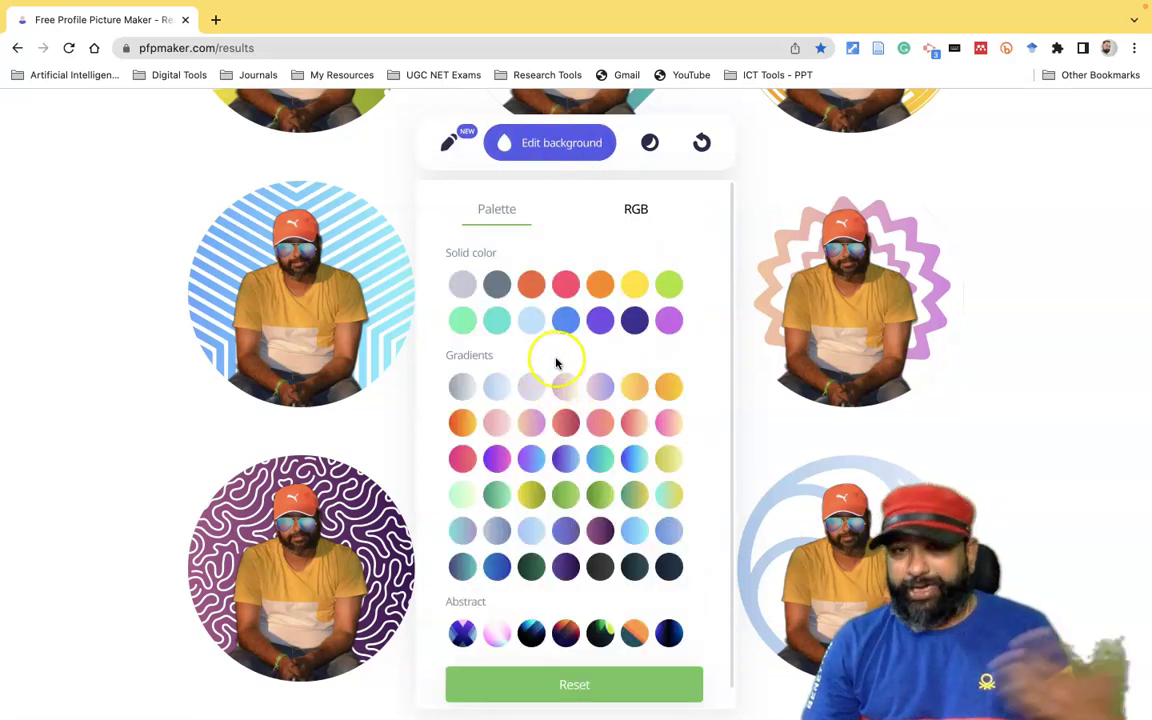
- Try two abstract swatches, then settle on the sixth, orange-teal abstract background
scroll(580, 390, down, 1)
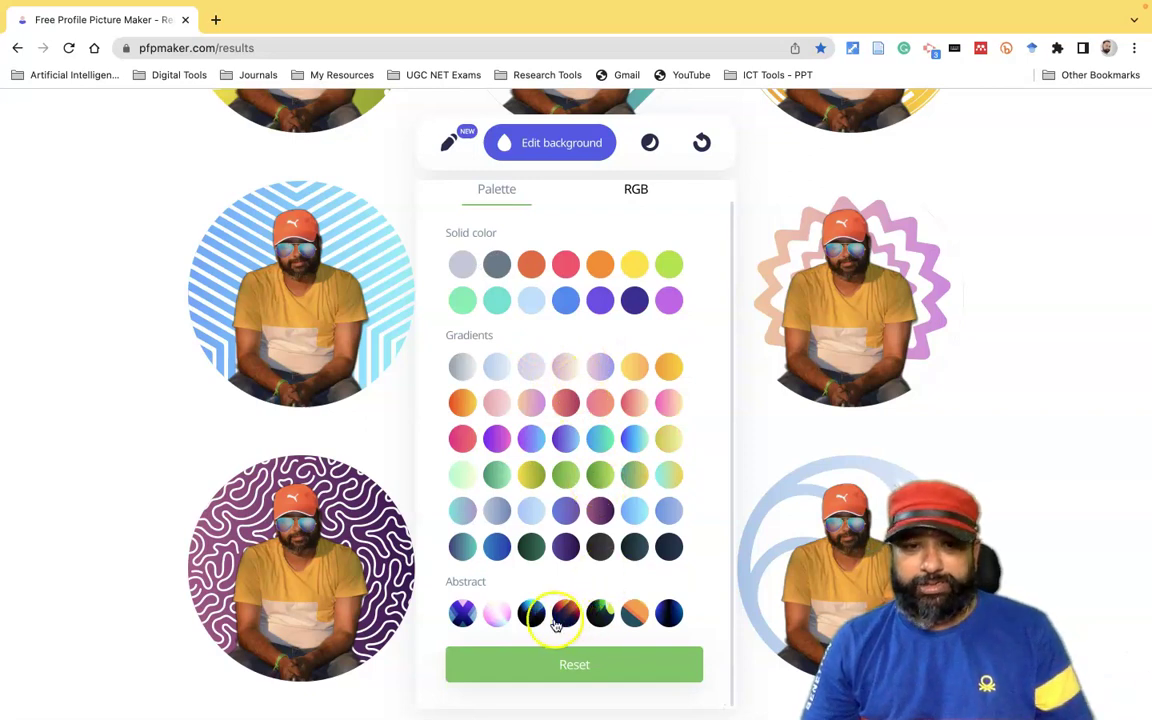
click(564, 615)
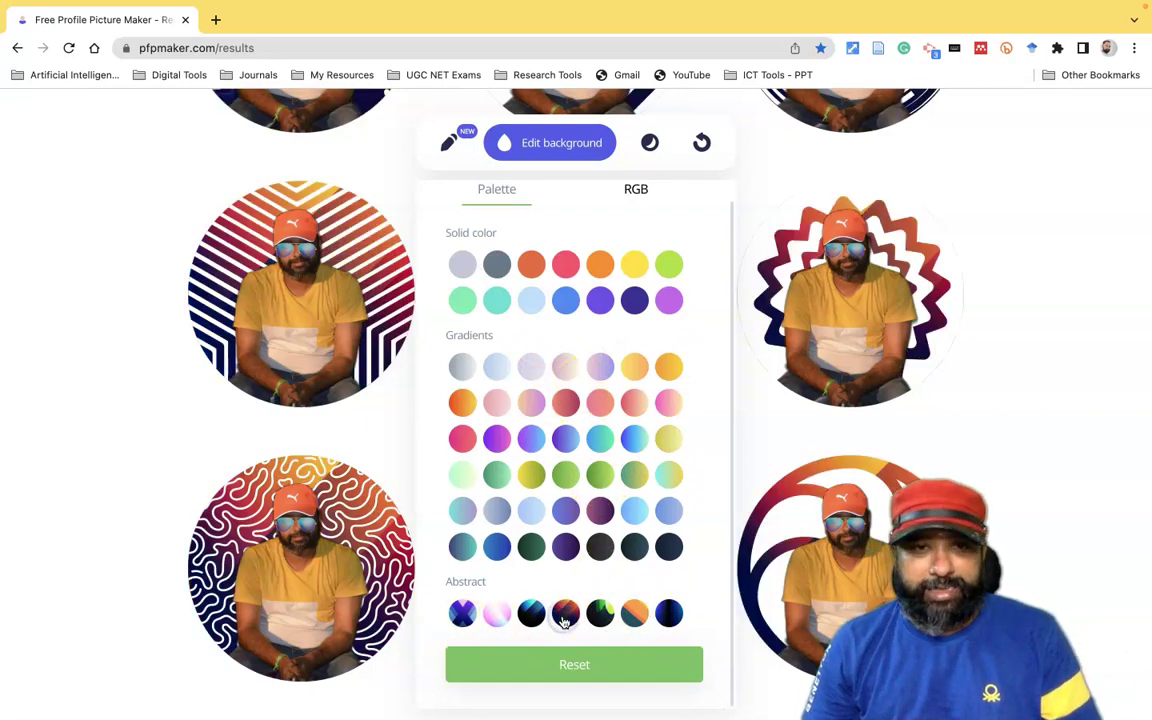
click(602, 615)
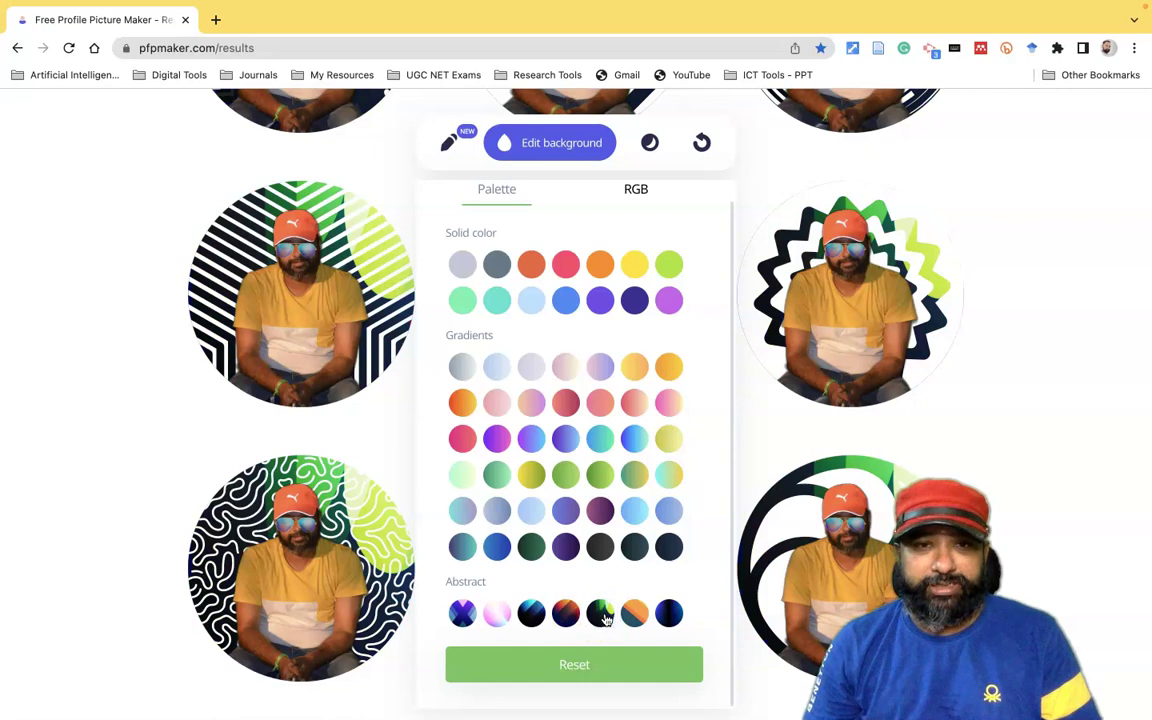
click(638, 615)
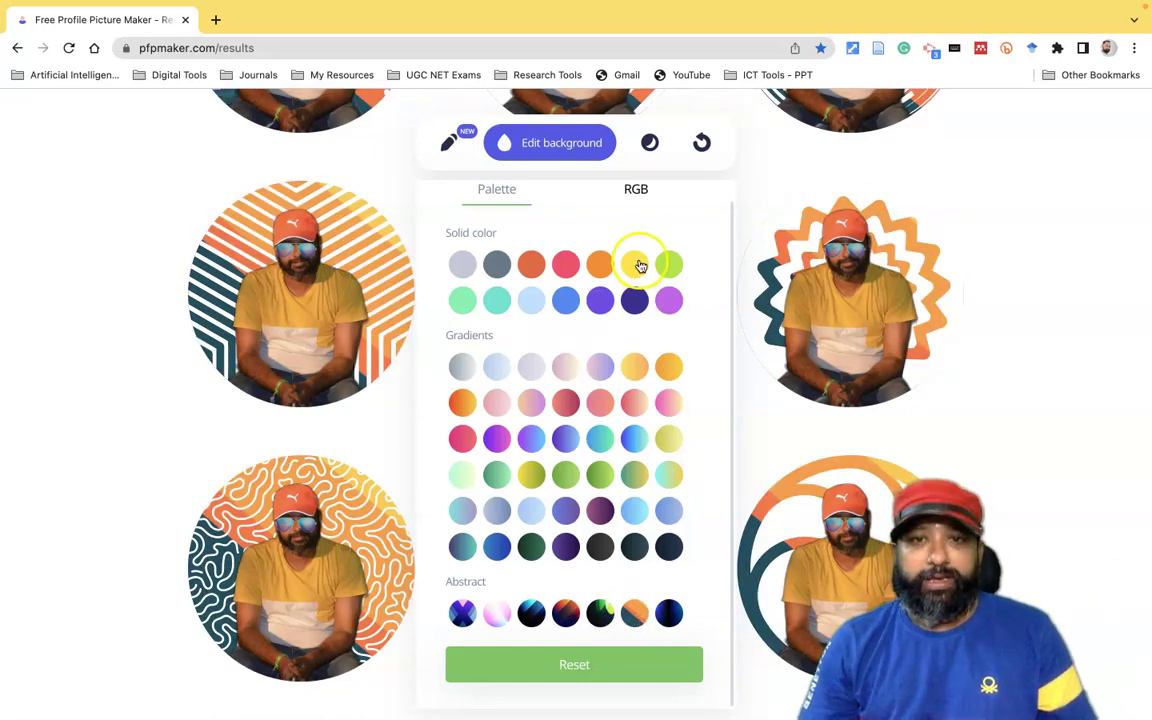
click(634, 190)
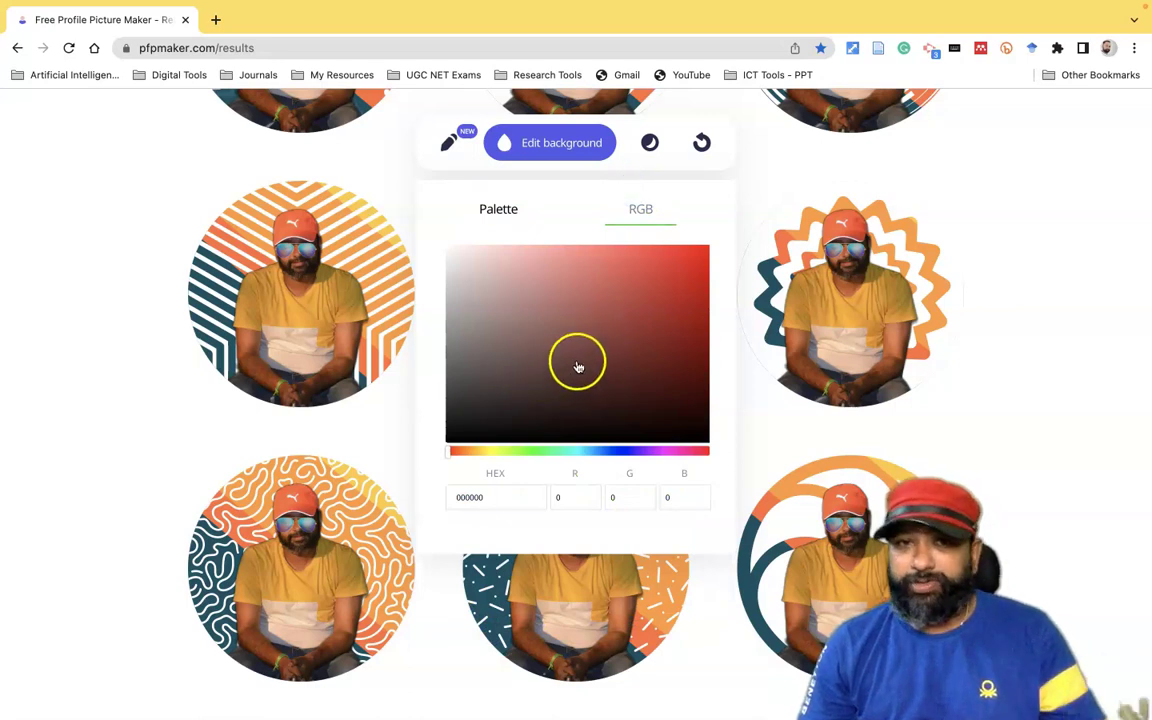
scroll(578, 362, up, 1)
- Try Shadow 1, 2, 3 and 5 drop shadows, then remove the shadow
click(653, 145)
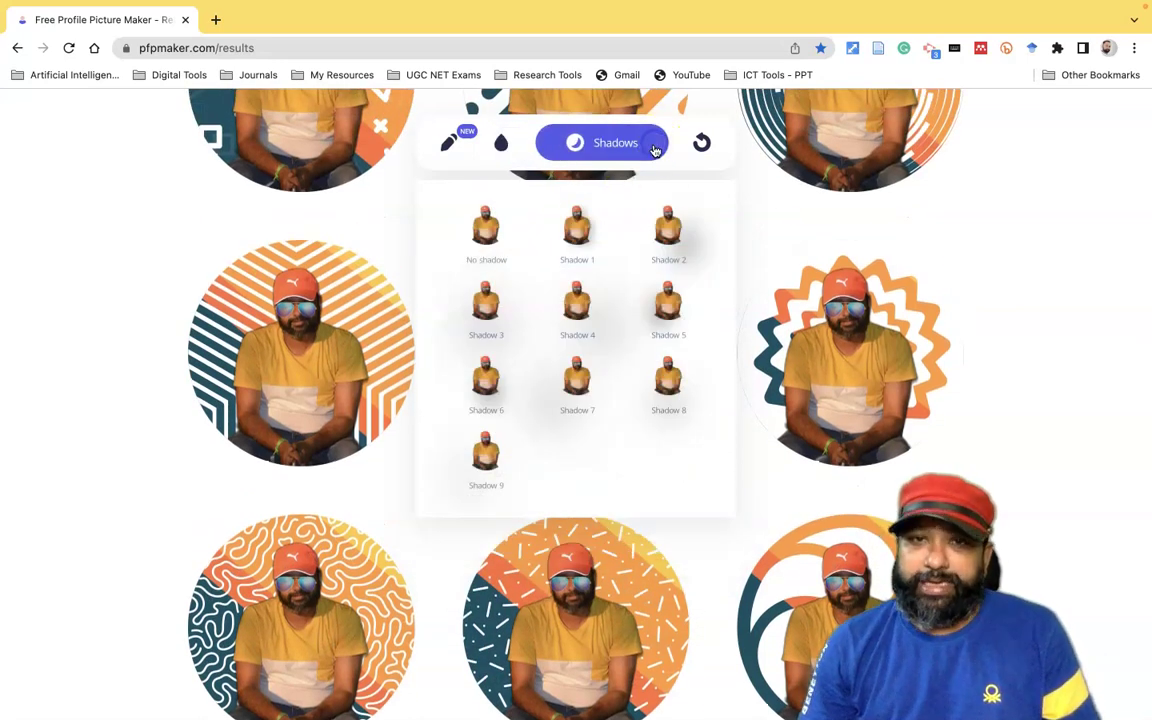
click(577, 228)
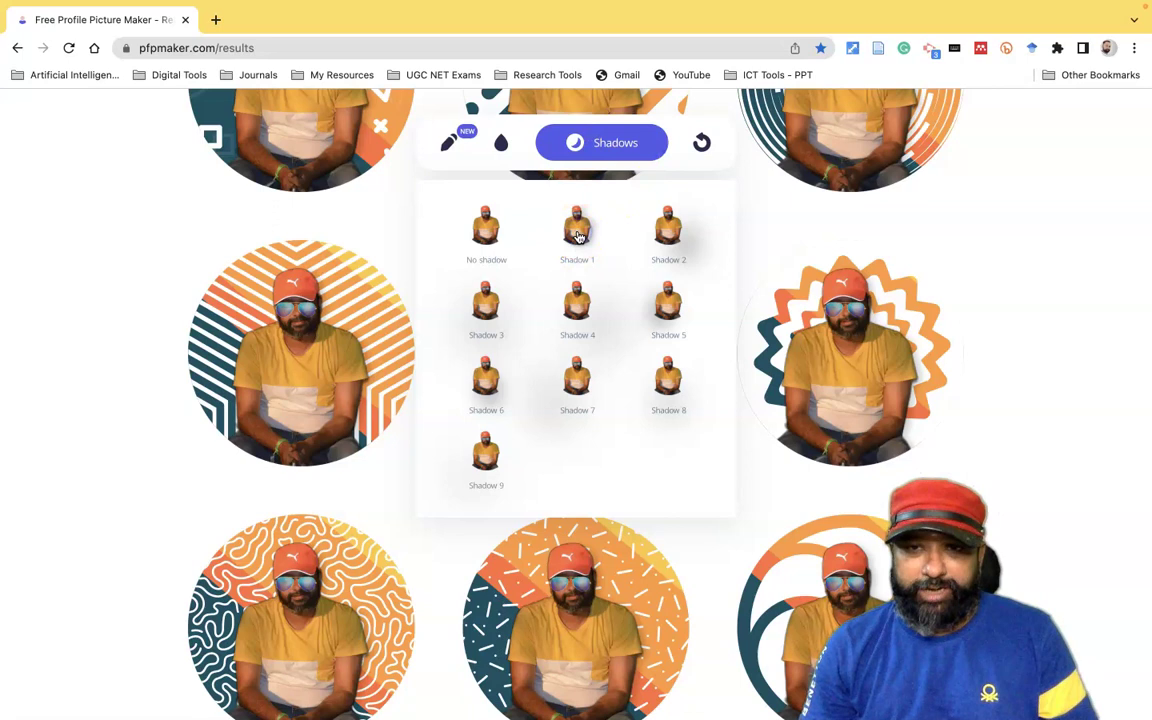
click(669, 230)
click(487, 300)
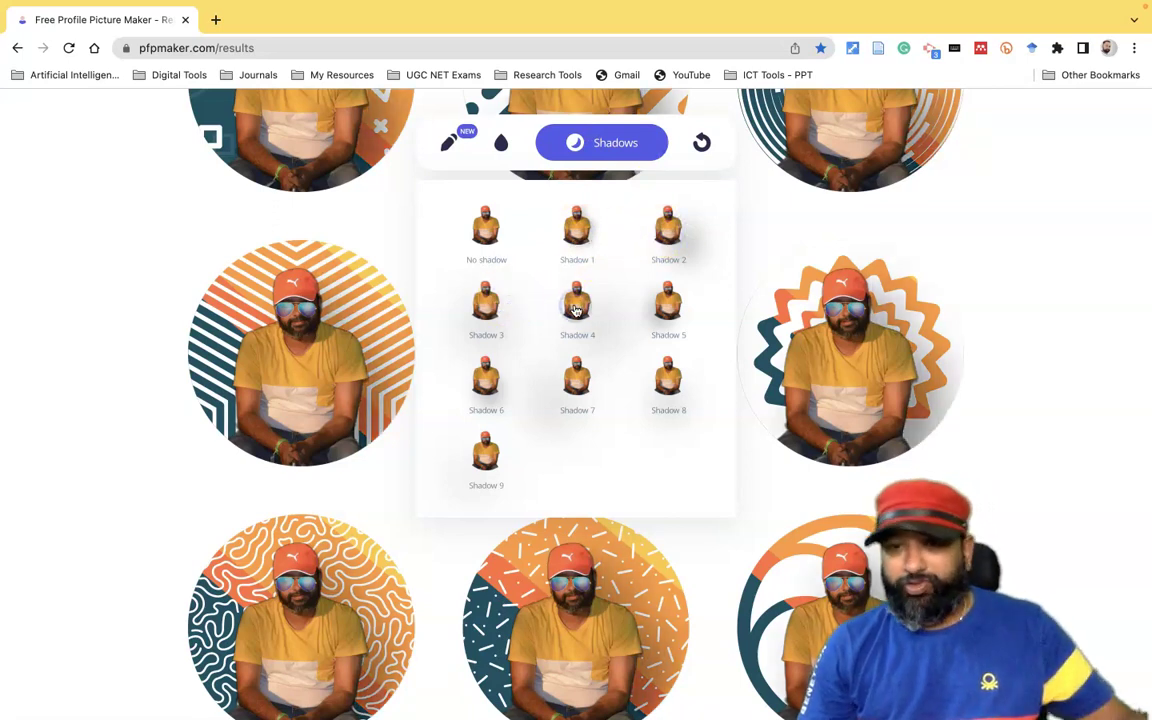
click(670, 310)
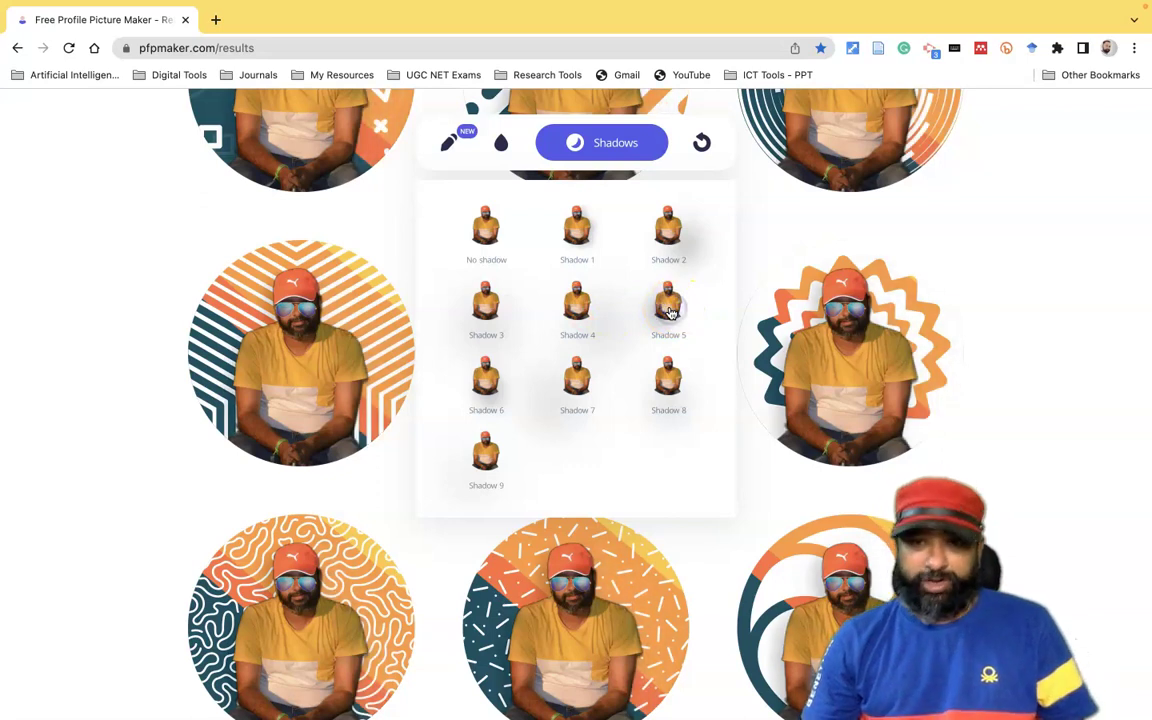
click(487, 228)
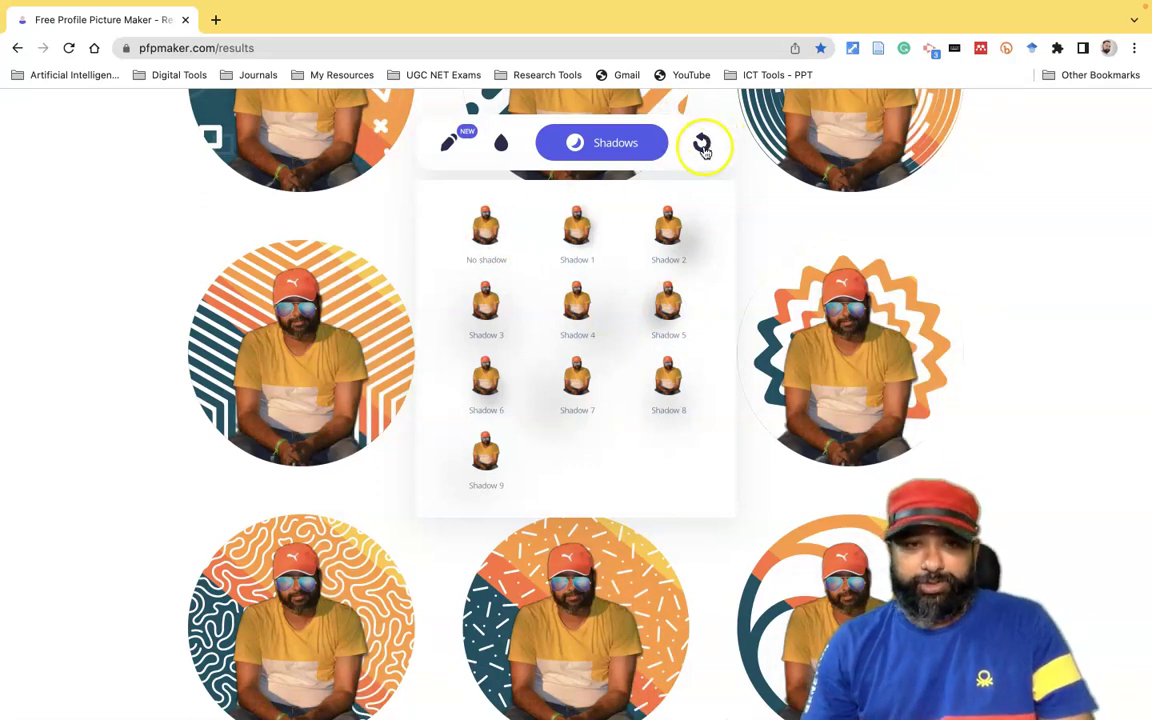
- Close the shadow options and scroll back up to the concentric-ring design
scroll(703, 150, up, 1)
scroll(703, 150, up, 3)
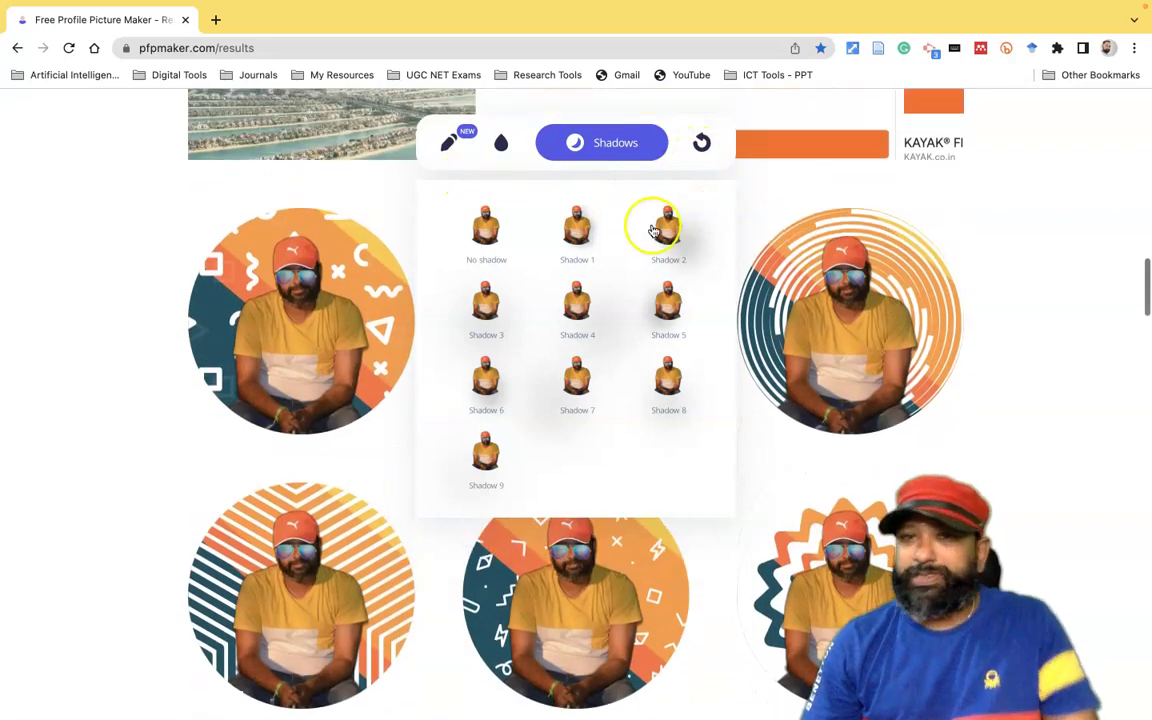
scroll(723, 283, down, 3)
scroll(723, 283, up, 1)
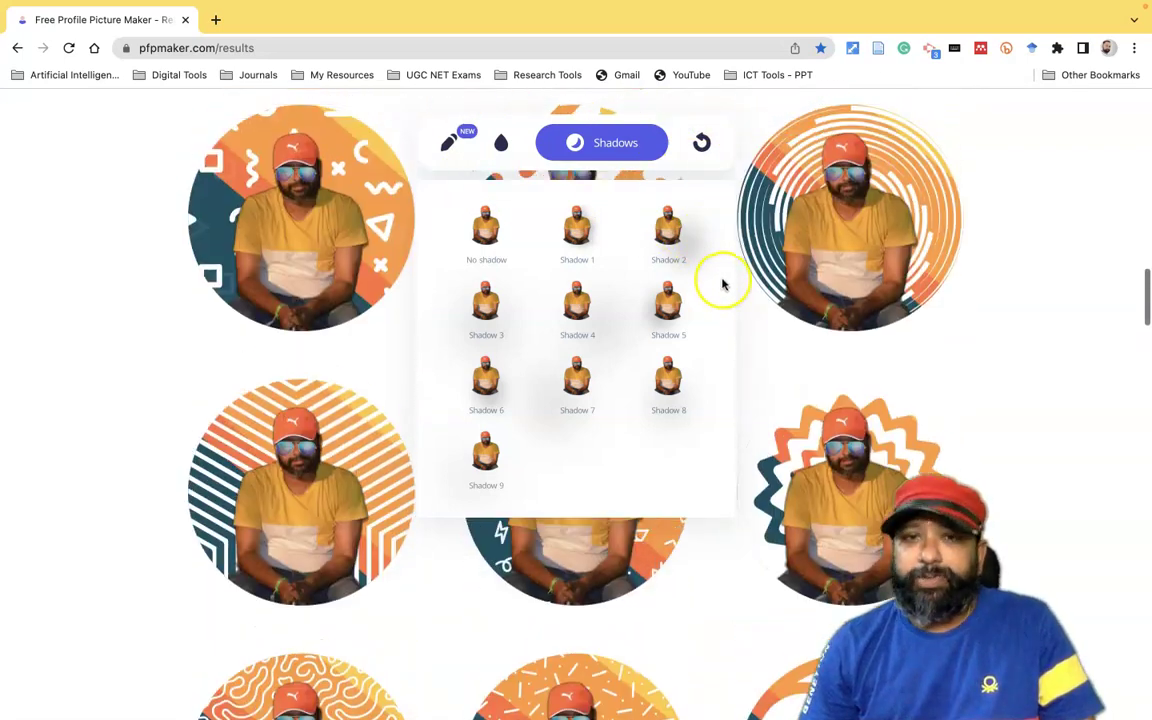
click(1068, 315)
scroll(850, 330, up, 2)
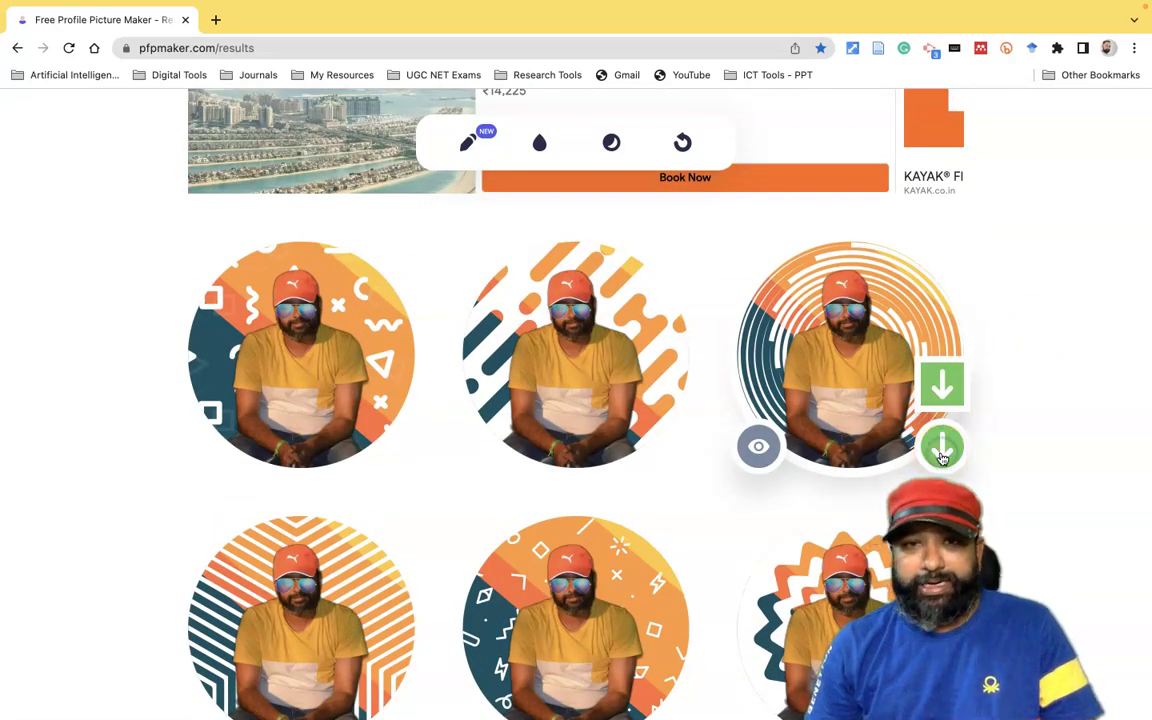
- Download the concentric-ring design and open profile-pic (4).png from the download bar
click(941, 452)
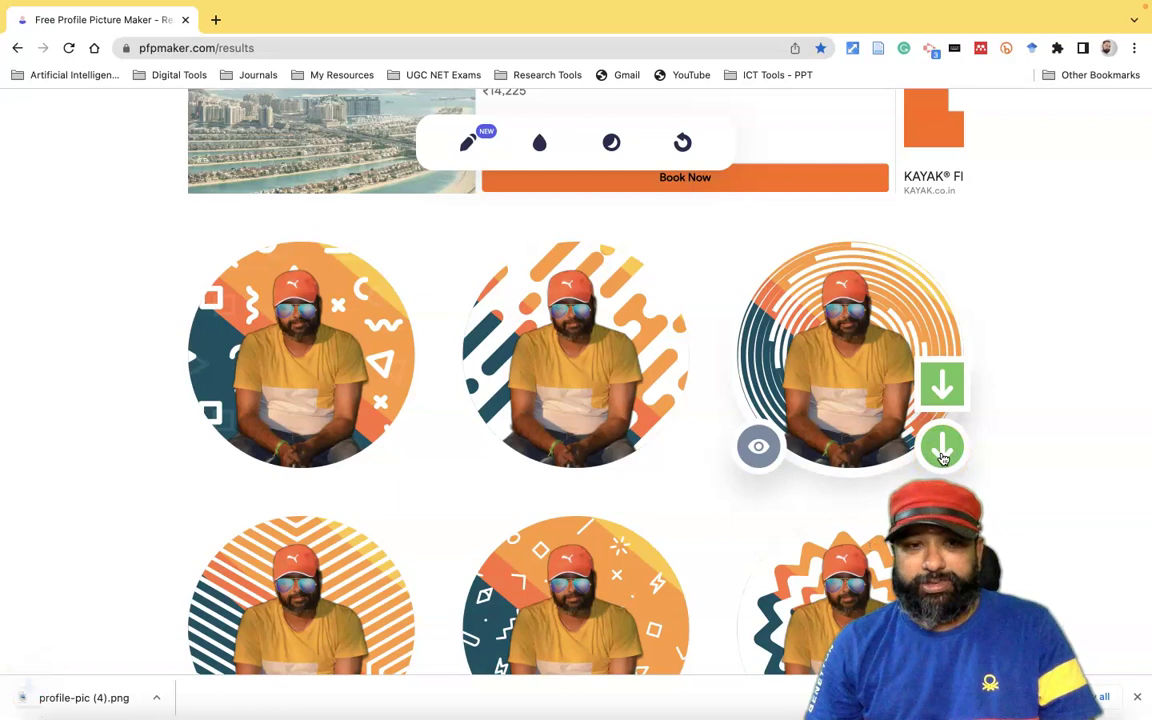
click(85, 700)
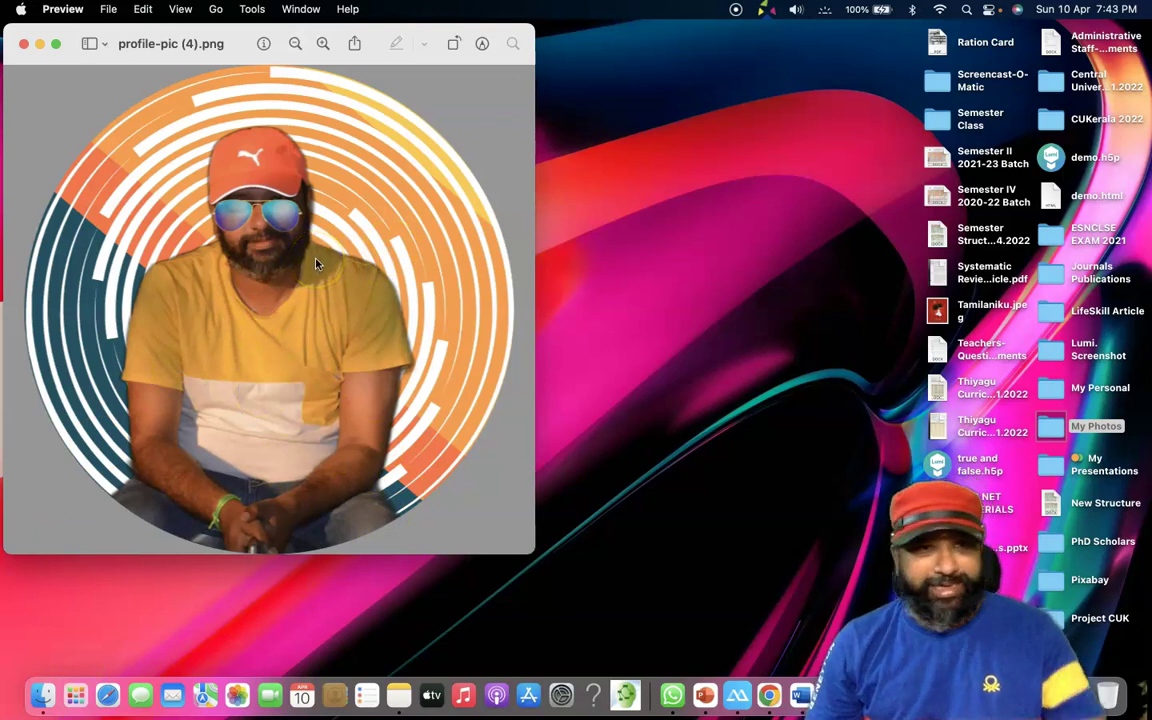
- View profile-pic (4).png in Preview, then switch back to Chrome's PFPMaker results
click(316, 263)
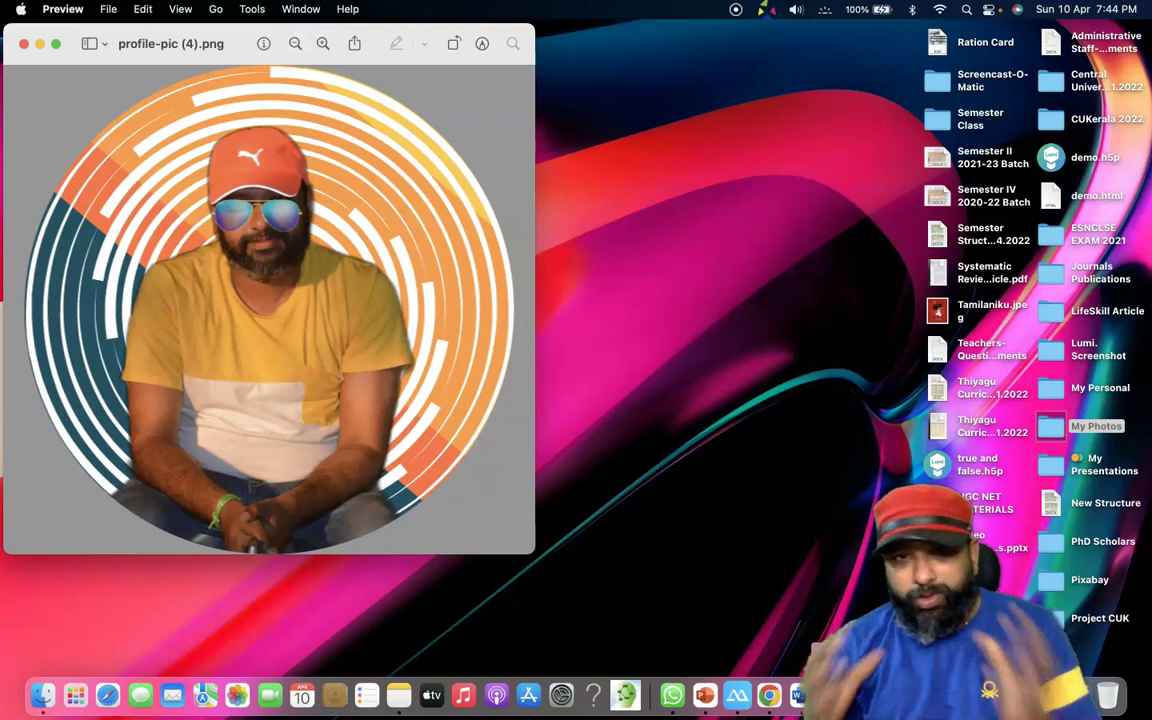
click(766, 702)
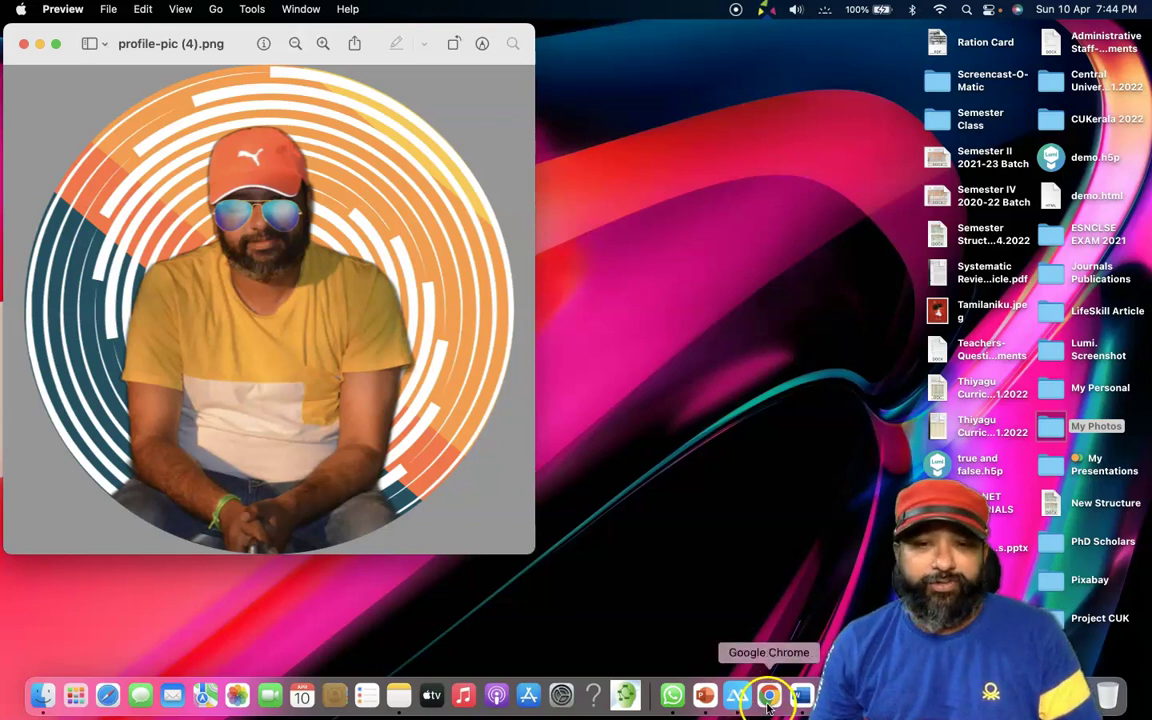
right_click(768, 703)
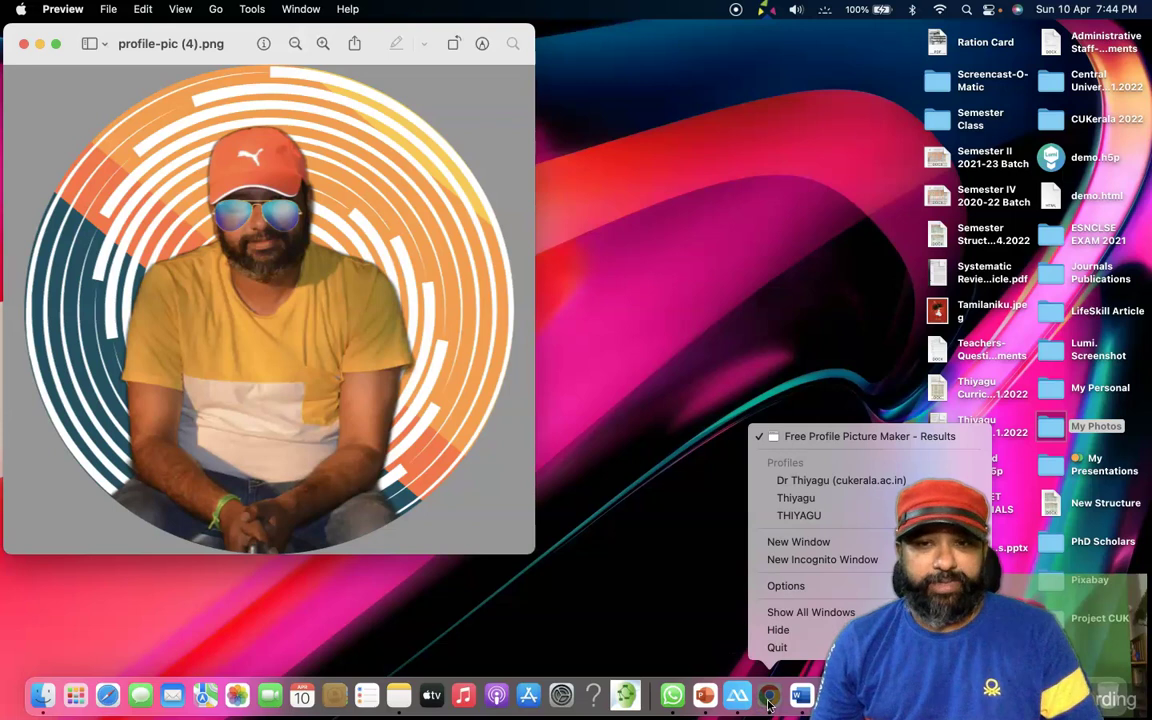
click(775, 700)
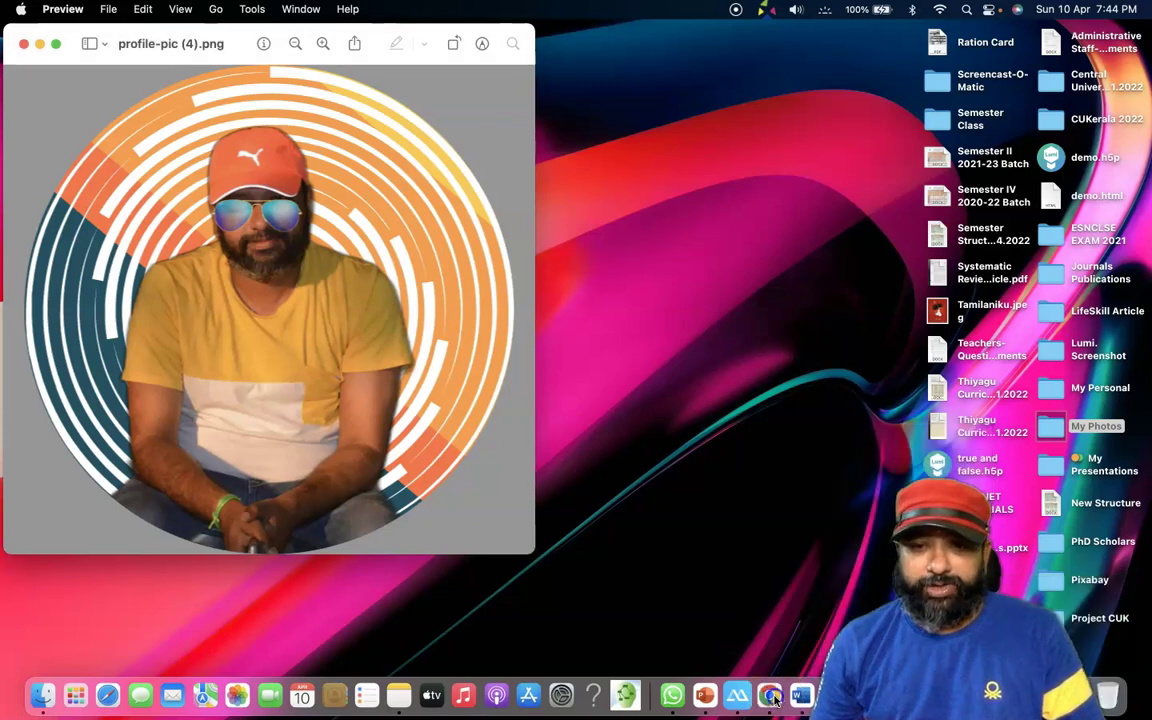
click(775, 700)
- Save the swirl design from the adjustment editor, downloading it as profile-pic (5)
scroll(900, 470, down, 5)
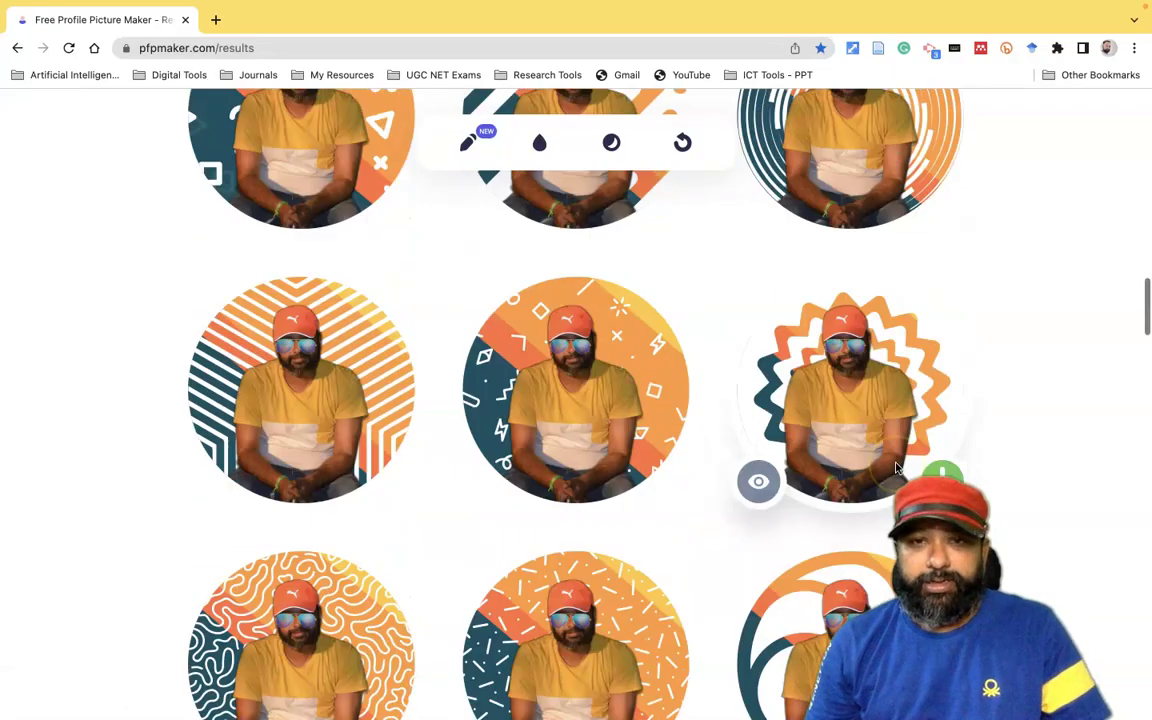
scroll(896, 468, up, 1)
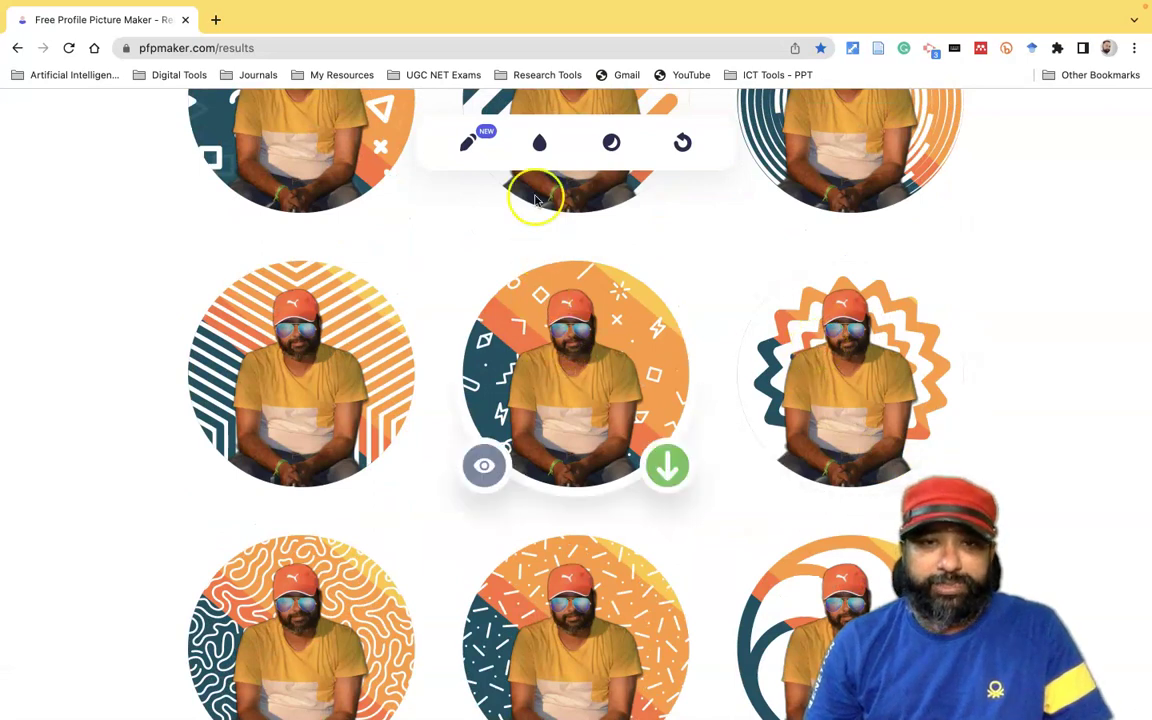
click(472, 146)
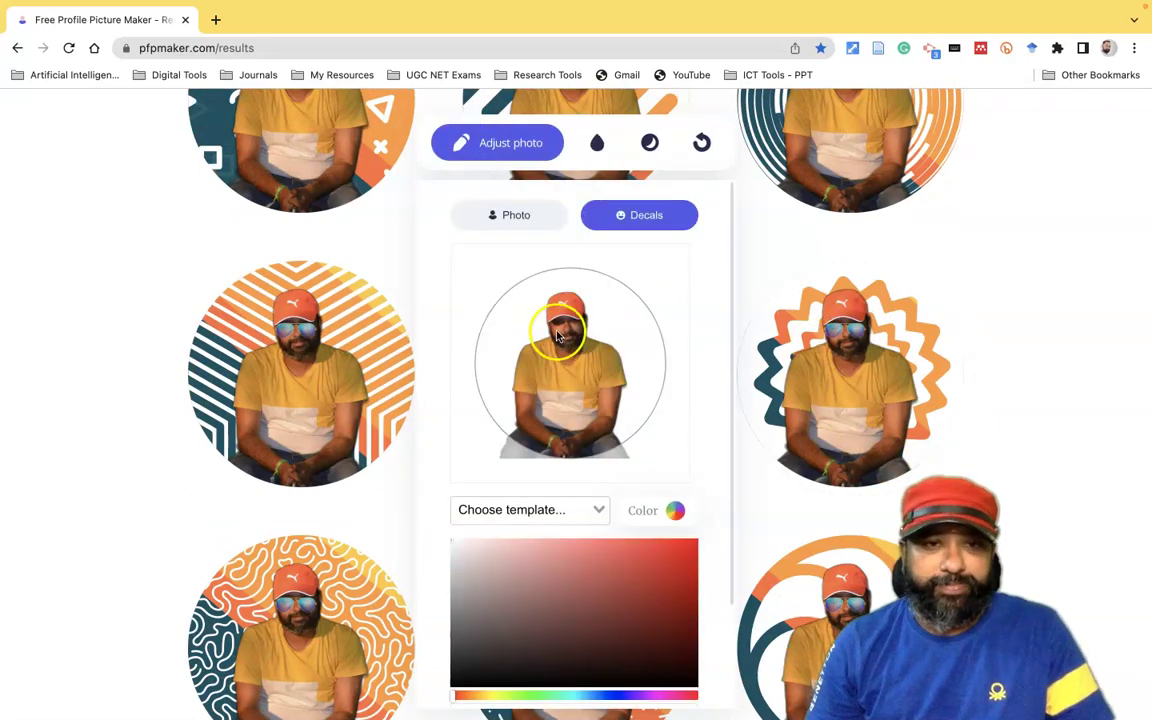
scroll(606, 443, down, 2)
click(657, 660)
- Download the fingerprint-ring, sunburst-stripe and lattice designs as PNGs, then open profile-pic (8).png
mouse_move(946, 411)
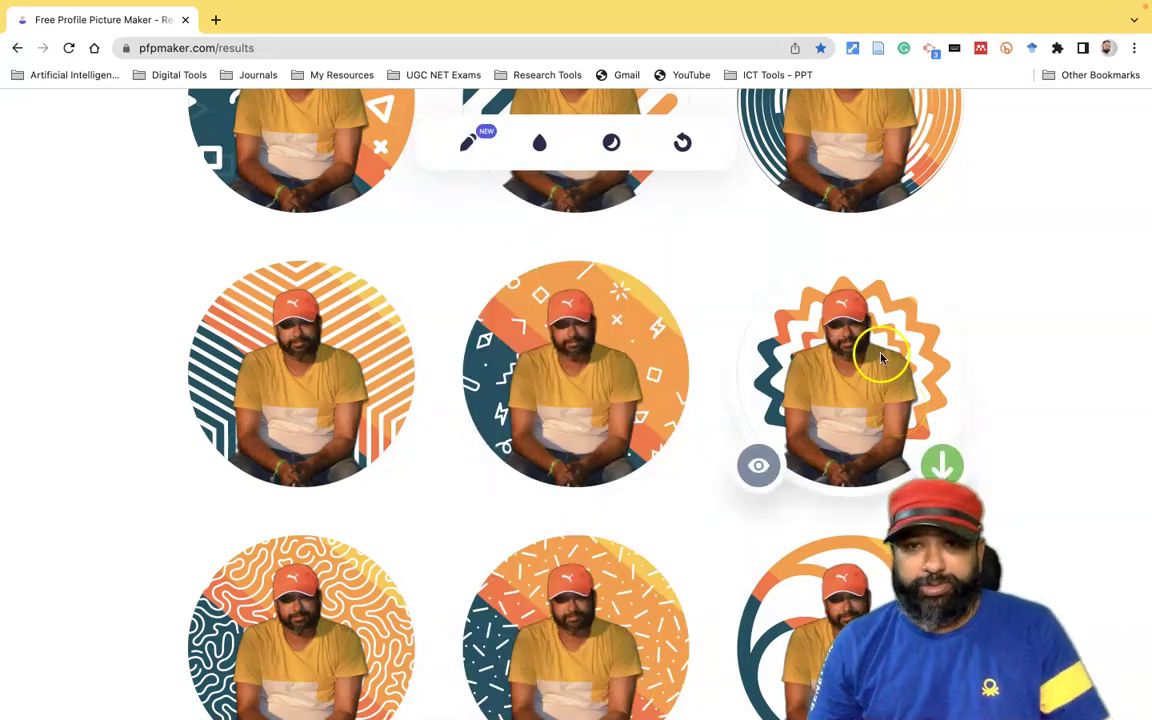
scroll(880, 350, down, 5)
scroll(871, 458, down, 1)
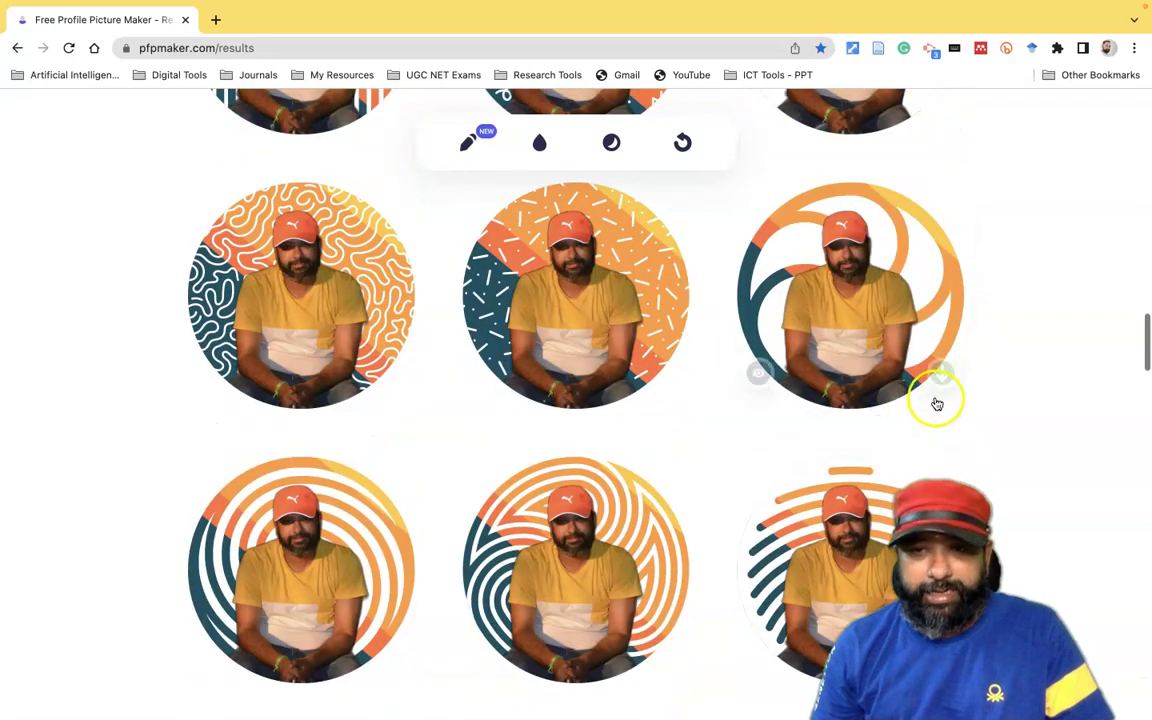
scroll(617, 478, down, 4)
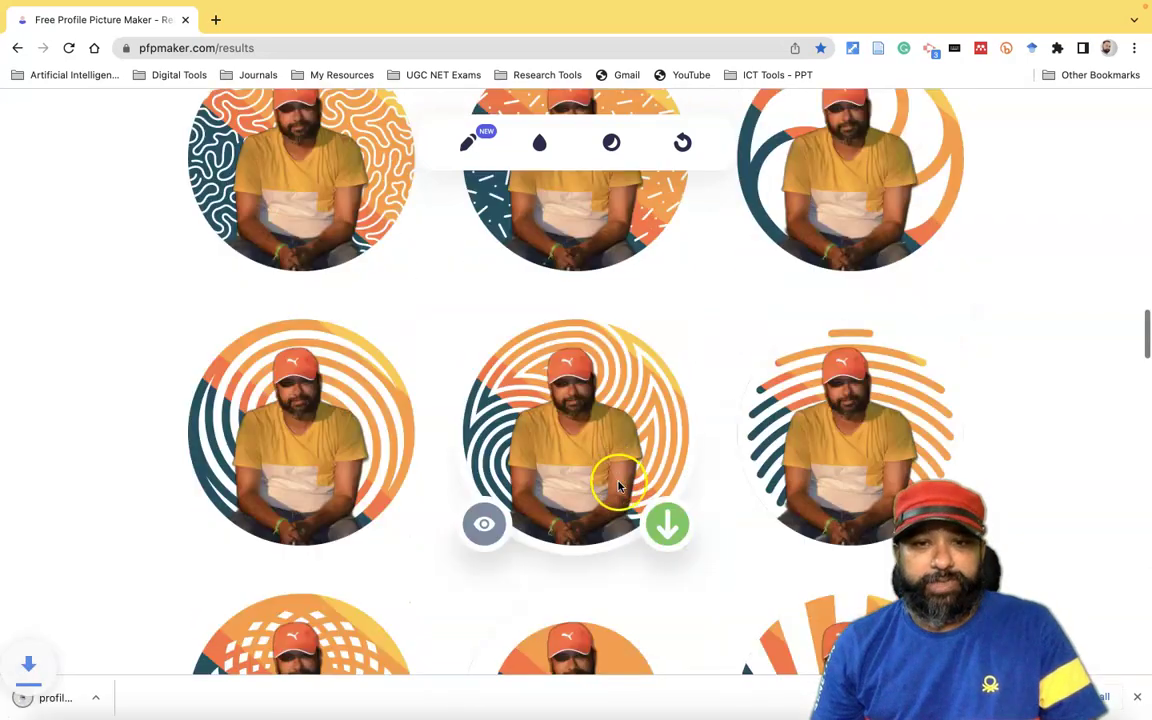
click(650, 487)
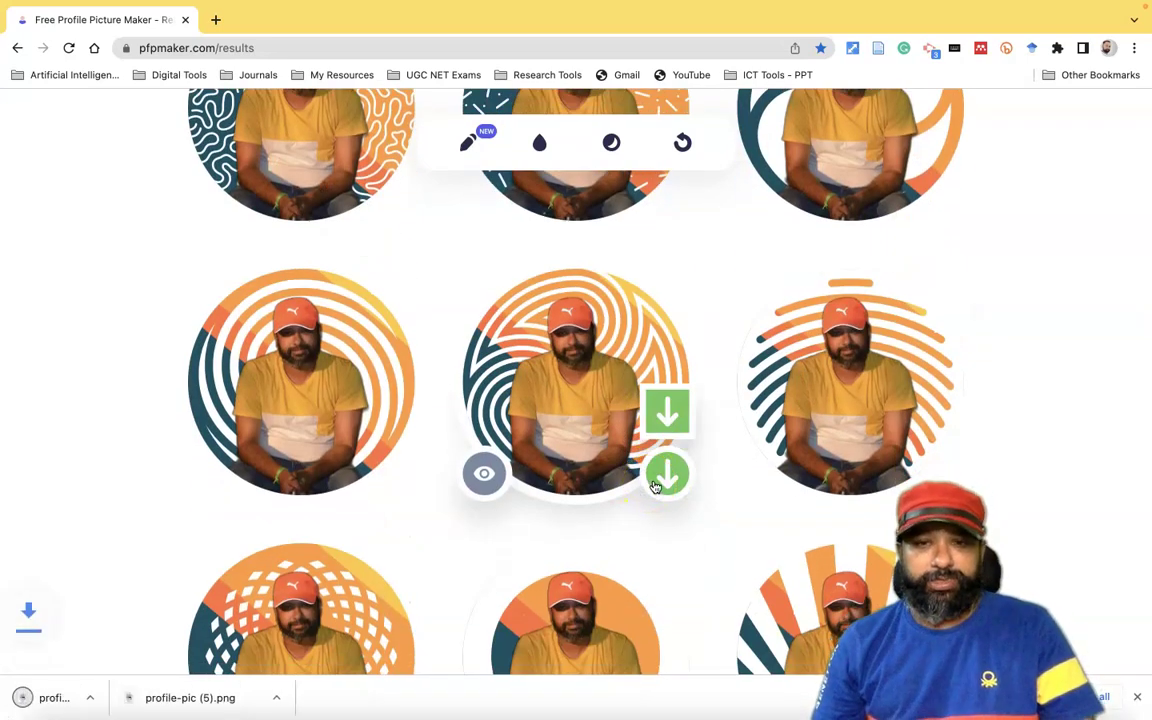
scroll(674, 489, down, 4)
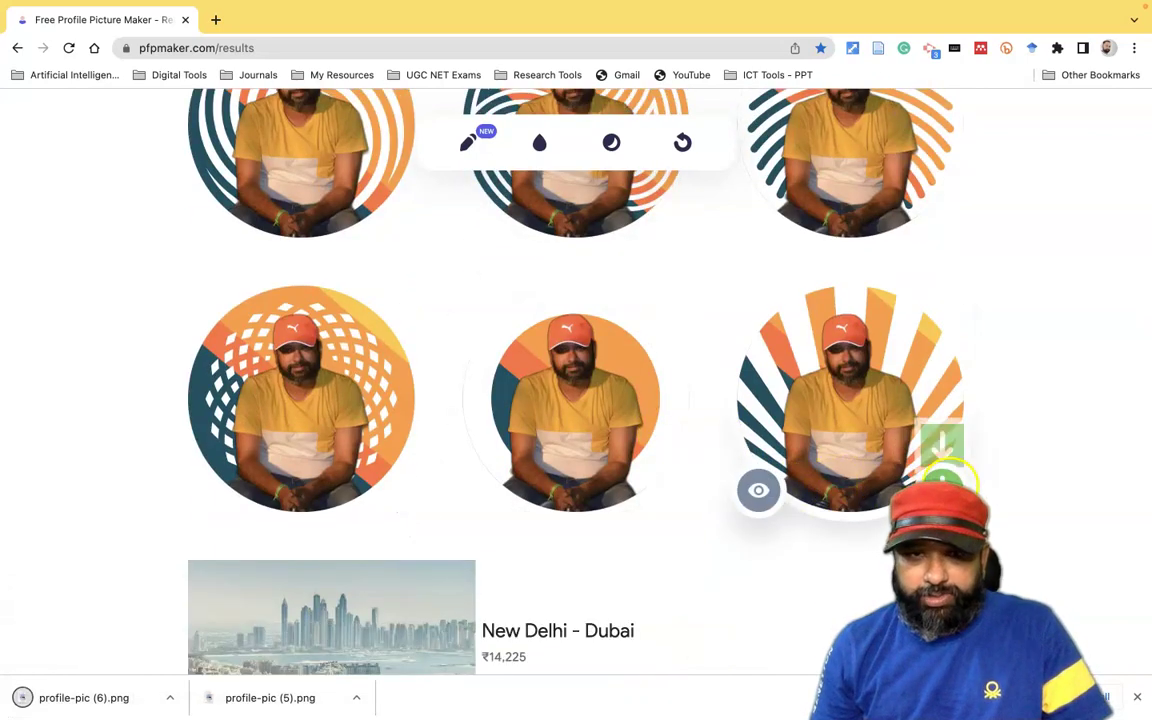
click(942, 486)
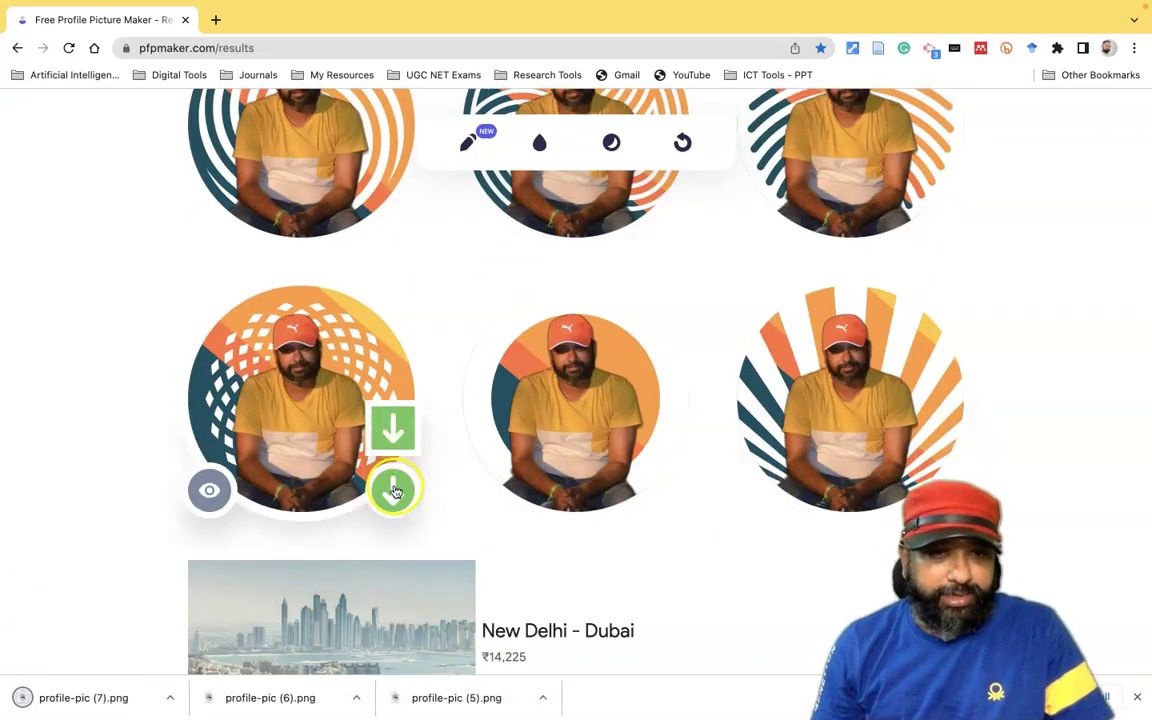
click(393, 494)
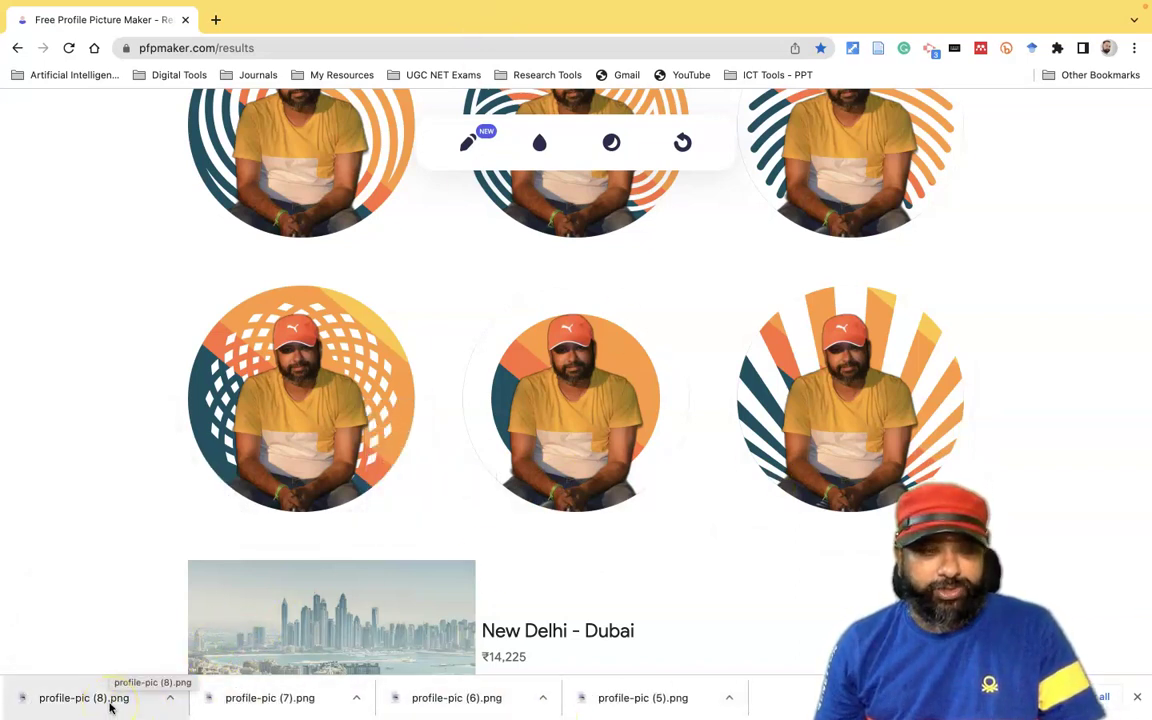
click(110, 706)
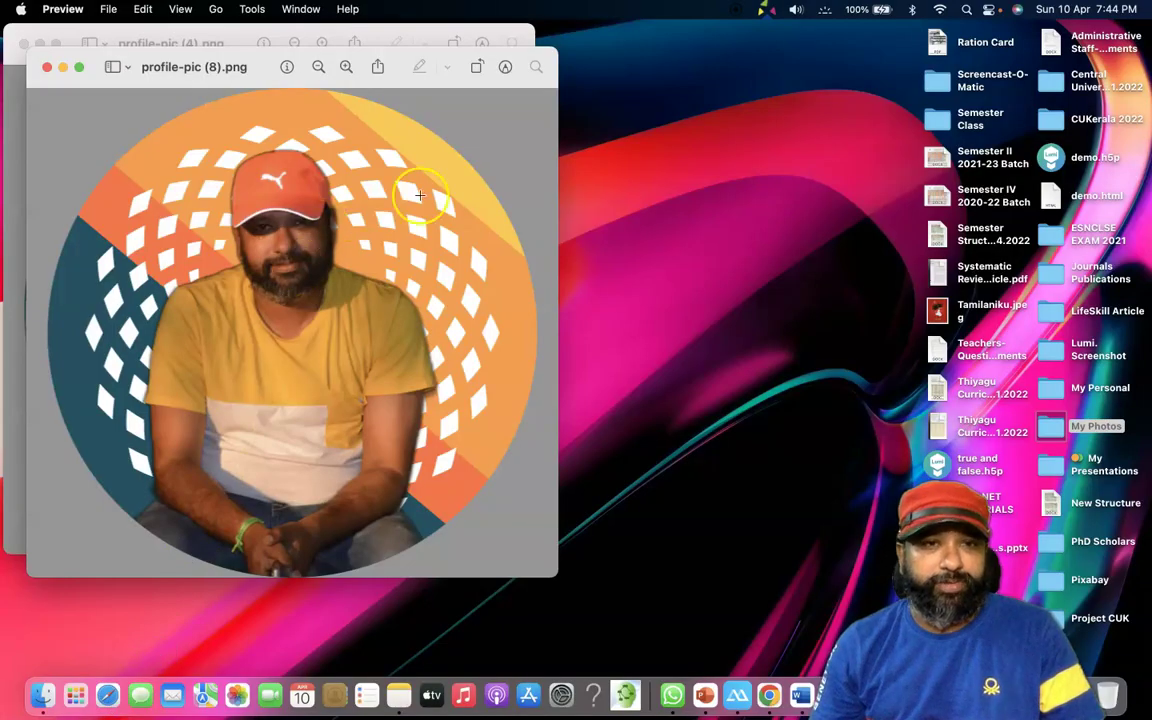
- Open profile-pic (7).png and (5).png in Preview, then return to the top of the PFPMaker results
click(769, 695)
click(333, 699)
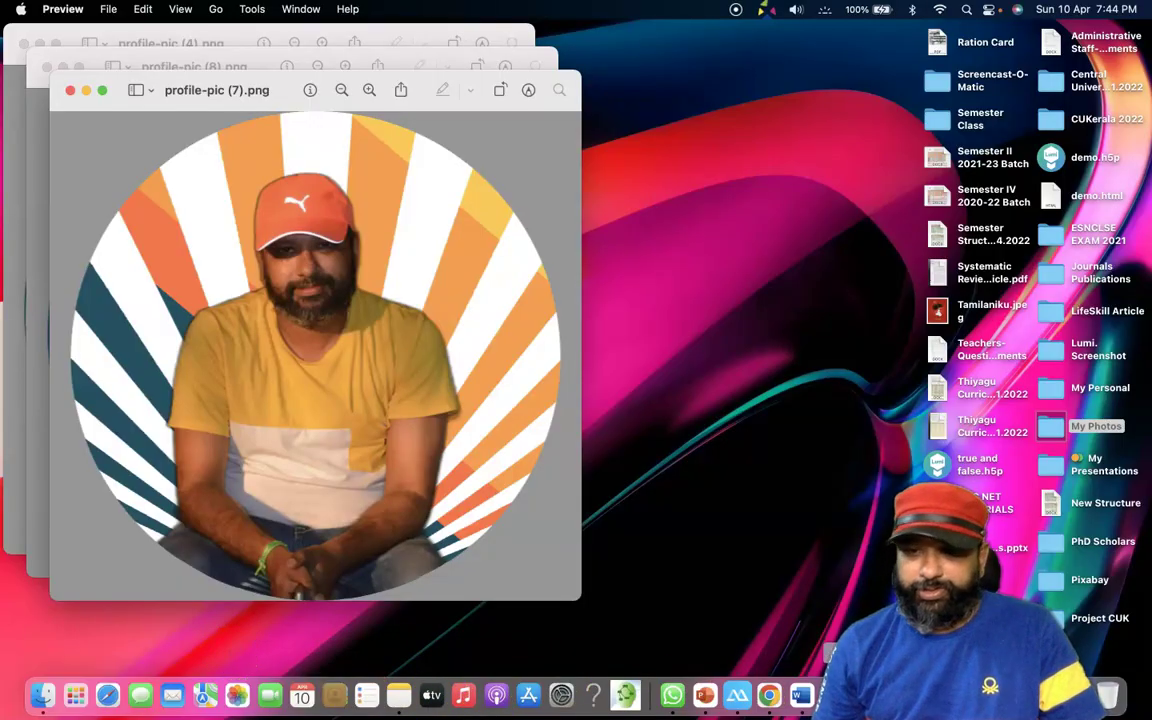
click(769, 695)
click(622, 697)
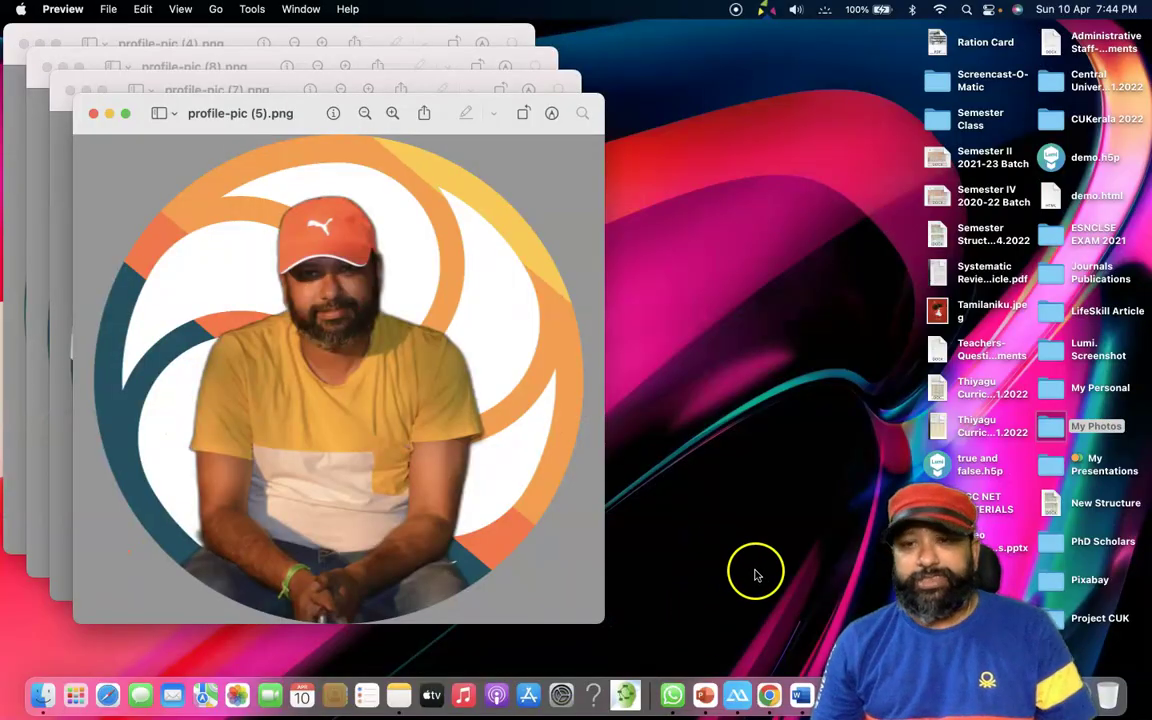
click(771, 658)
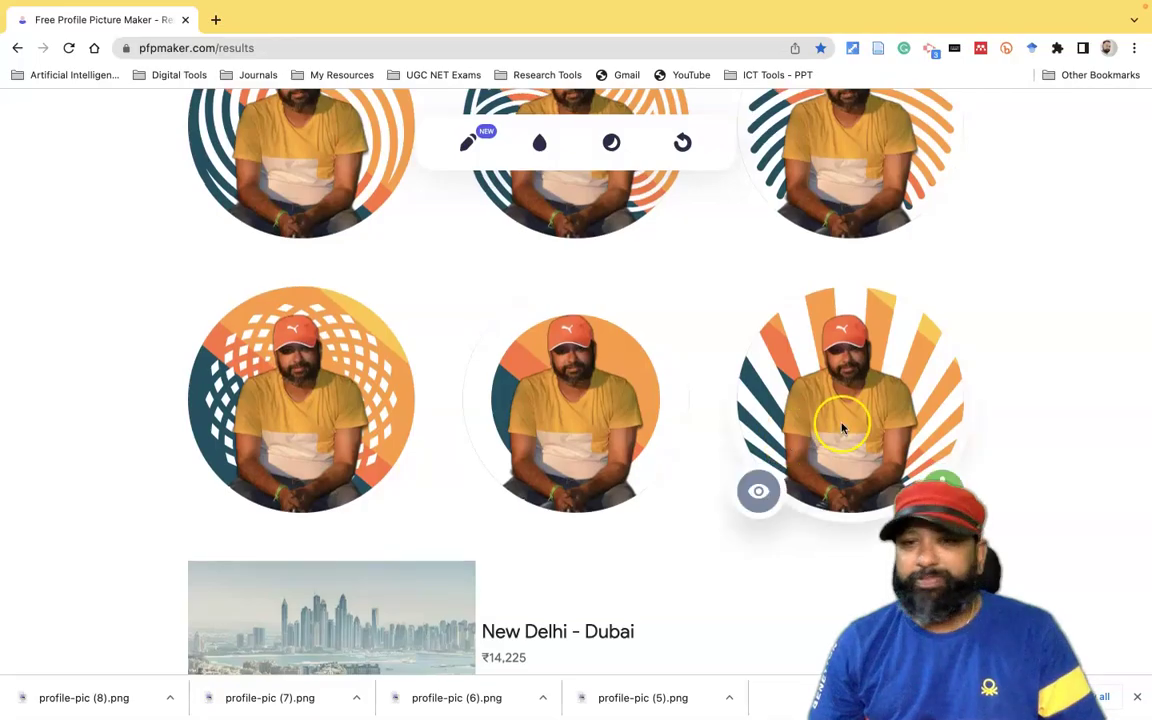
scroll(843, 430, up, 15)
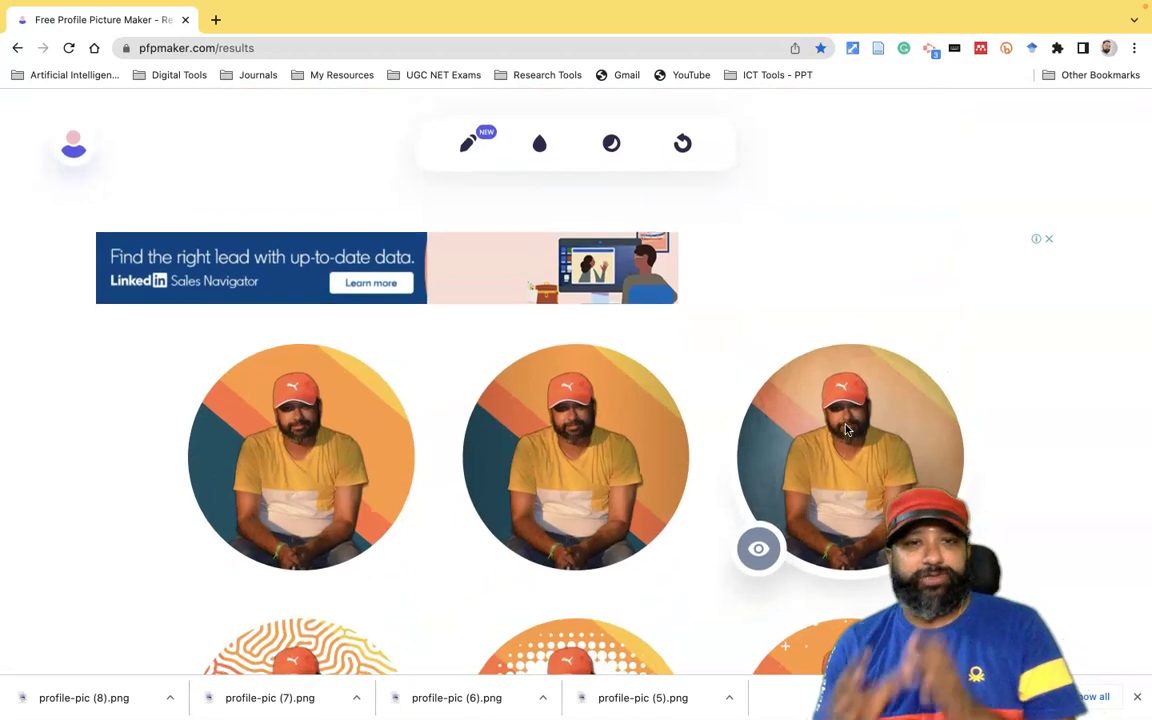